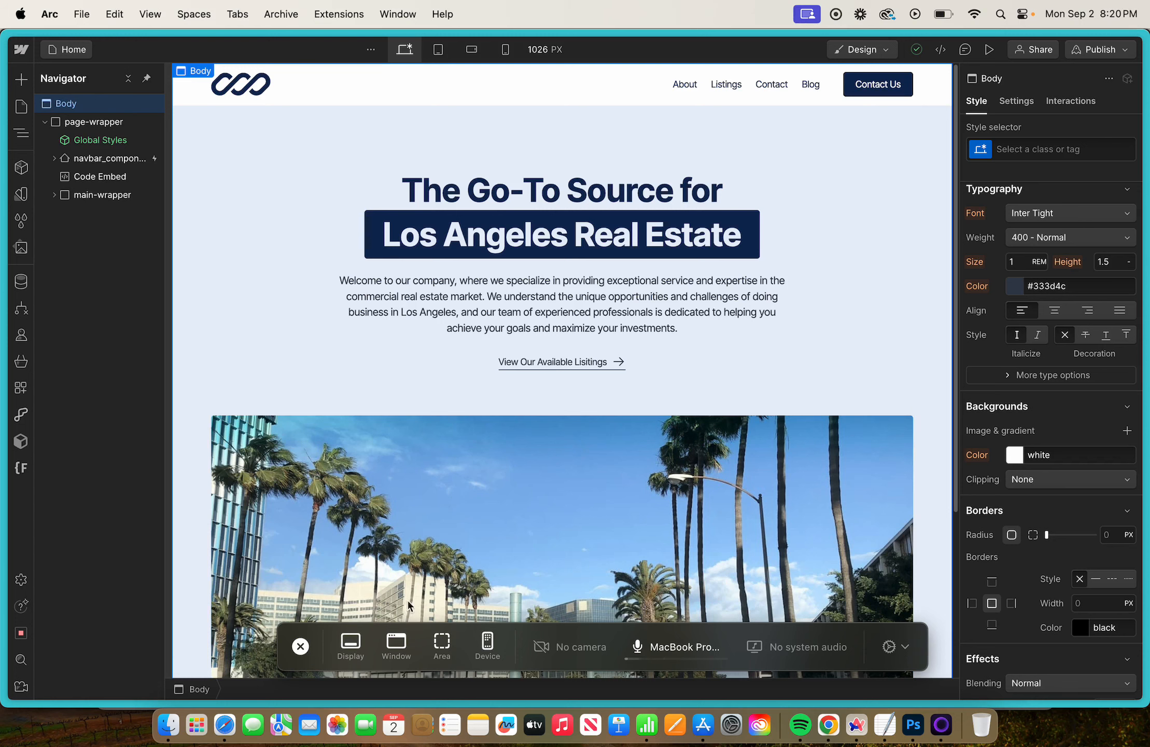
# Start a screen recording of the entire built-in display
pyautogui.click(360, 644)
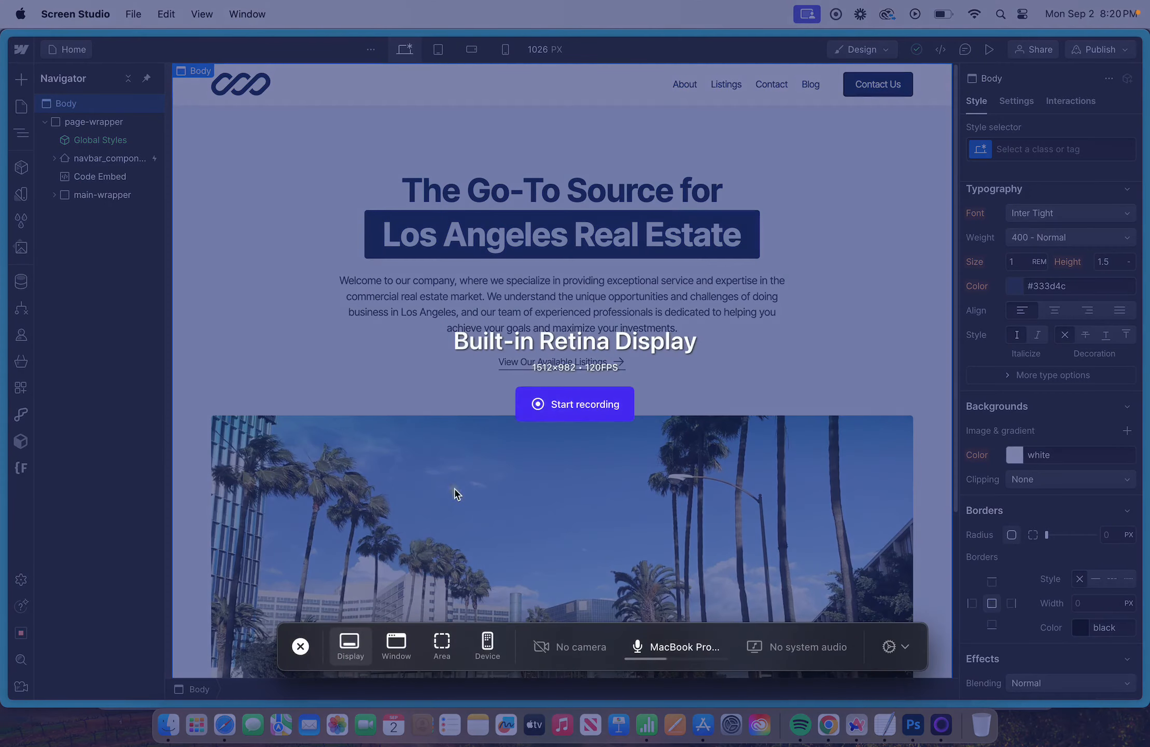
pyautogui.click(550, 409)
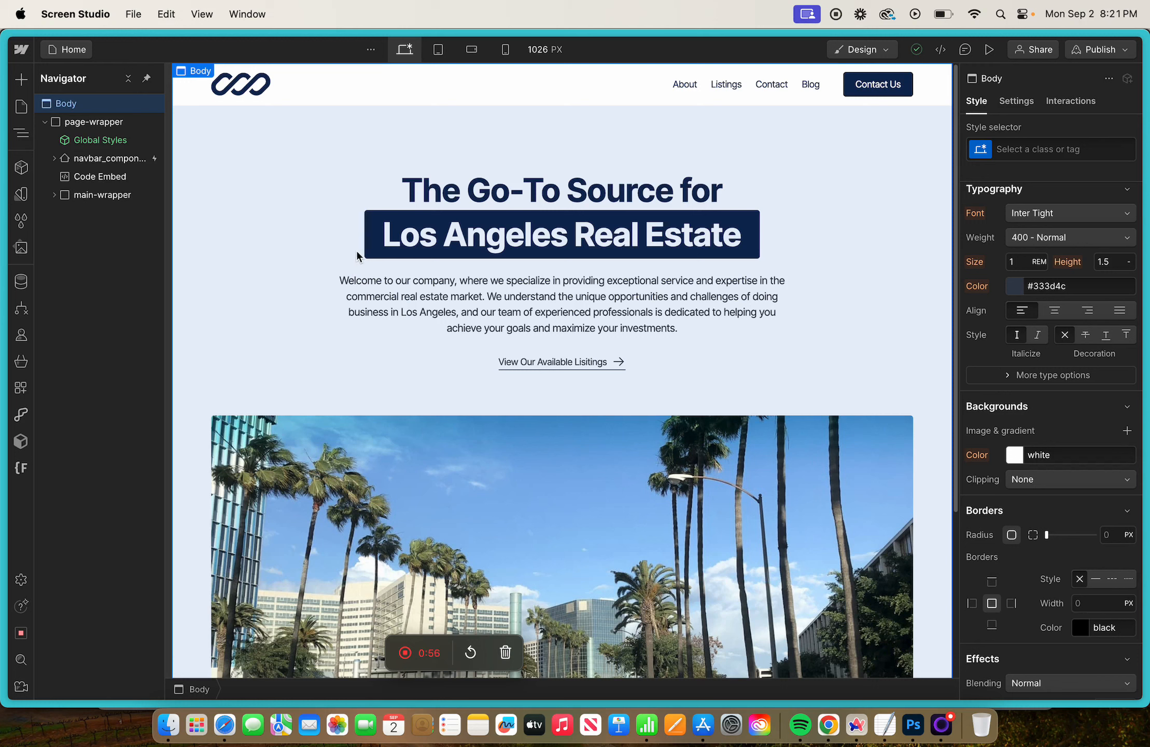
# Try a font size of 2 REM on the highlighted "Los Angeles Real Estate" heading text and undo it
pyautogui.click(369, 231)
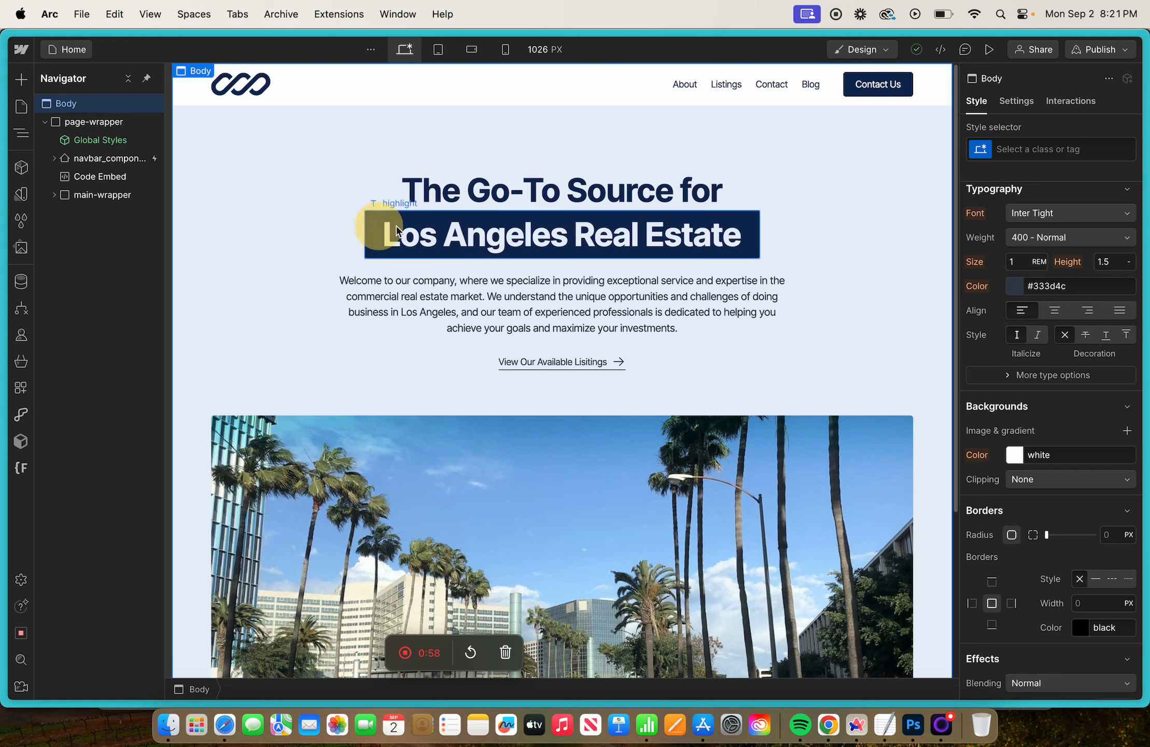
pyautogui.click(378, 225)
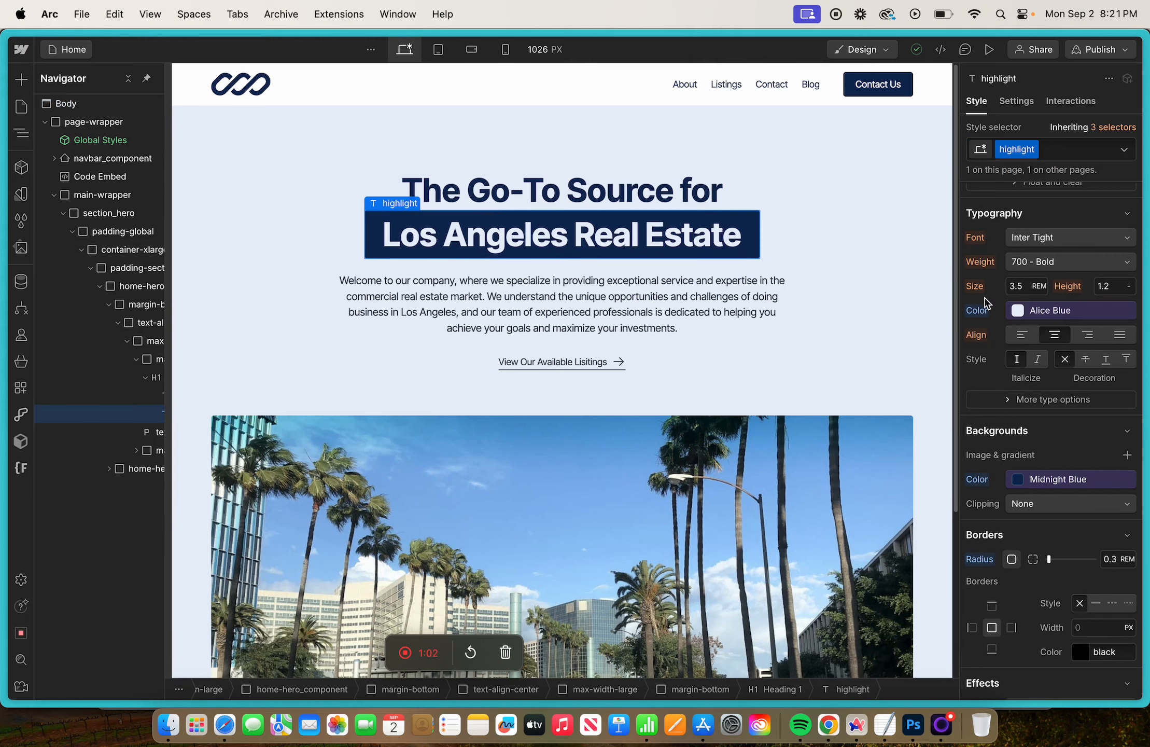
pyautogui.click(1017, 286)
pyautogui.write('2')
pyautogui.press('Return')
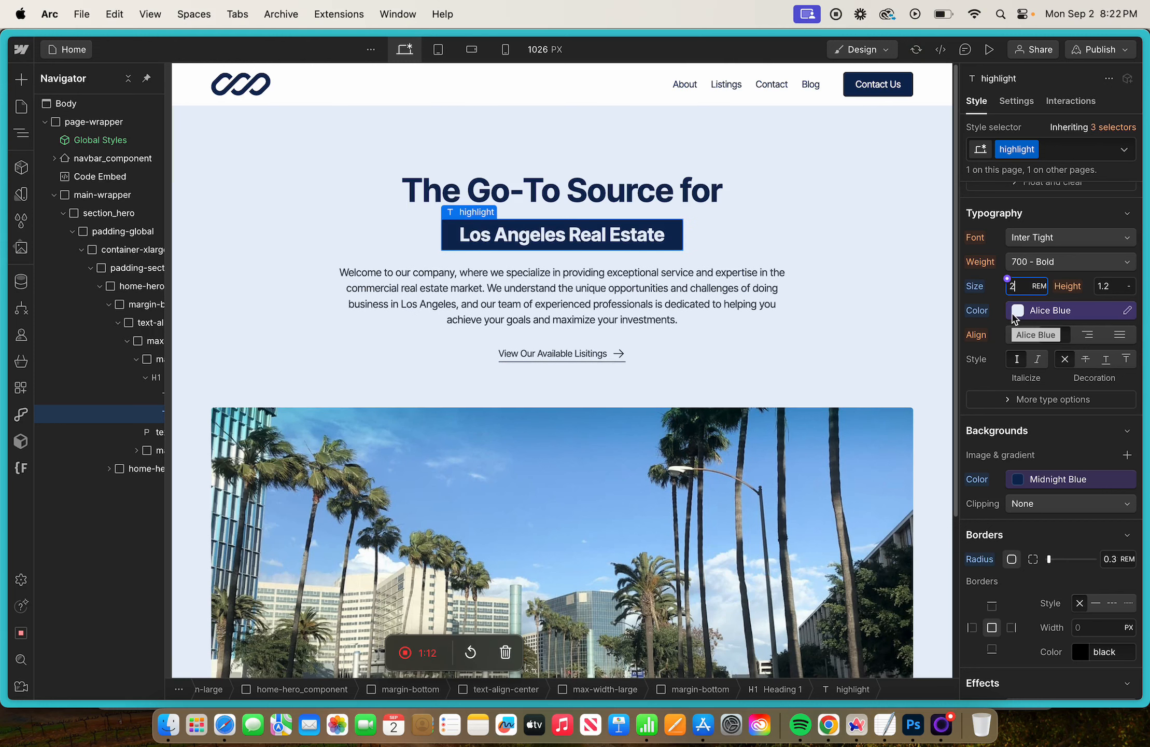
pyautogui.press('super+z')
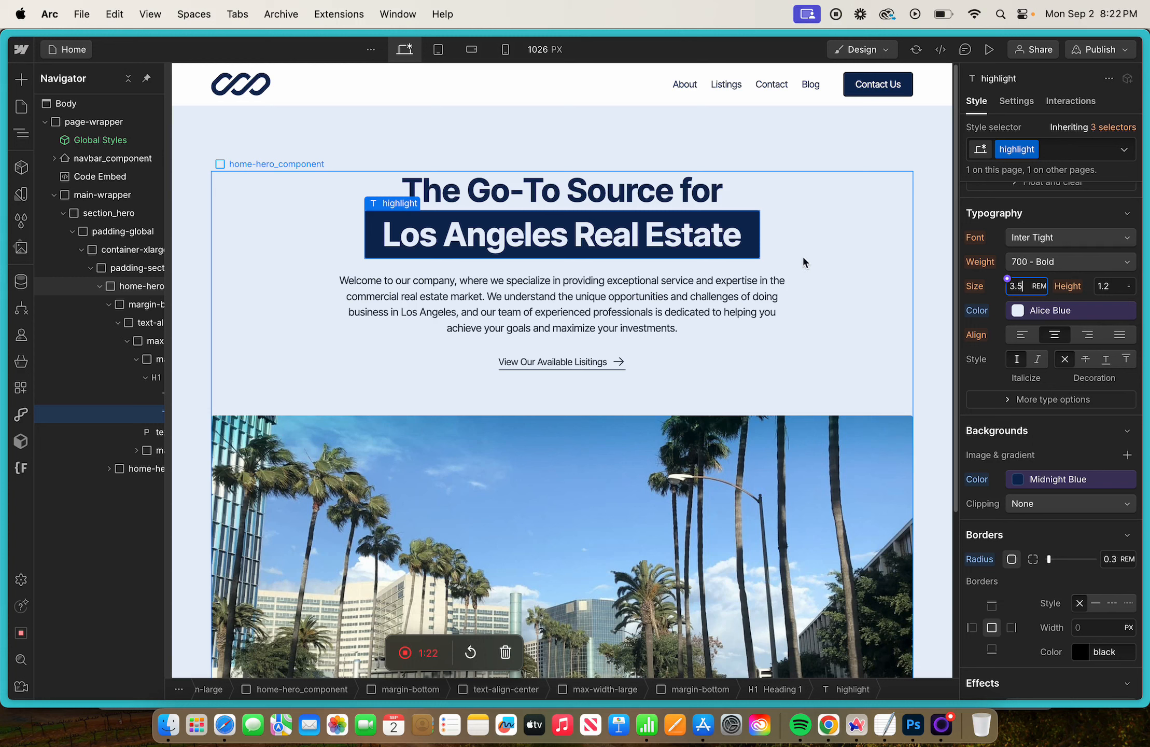
# Open the Code Embed element's custom code to view the nav_link styles, and close it with saving
pyautogui.click(101, 176)
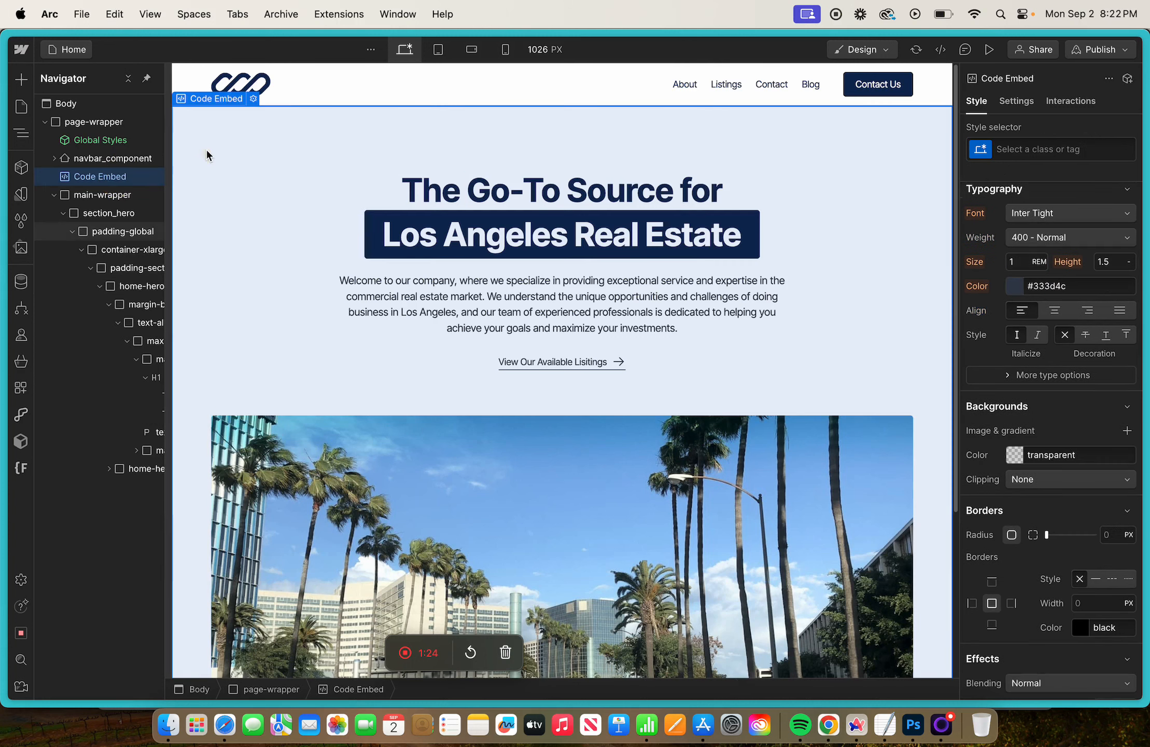
pyautogui.click(253, 100)
pyautogui.click(450, 279)
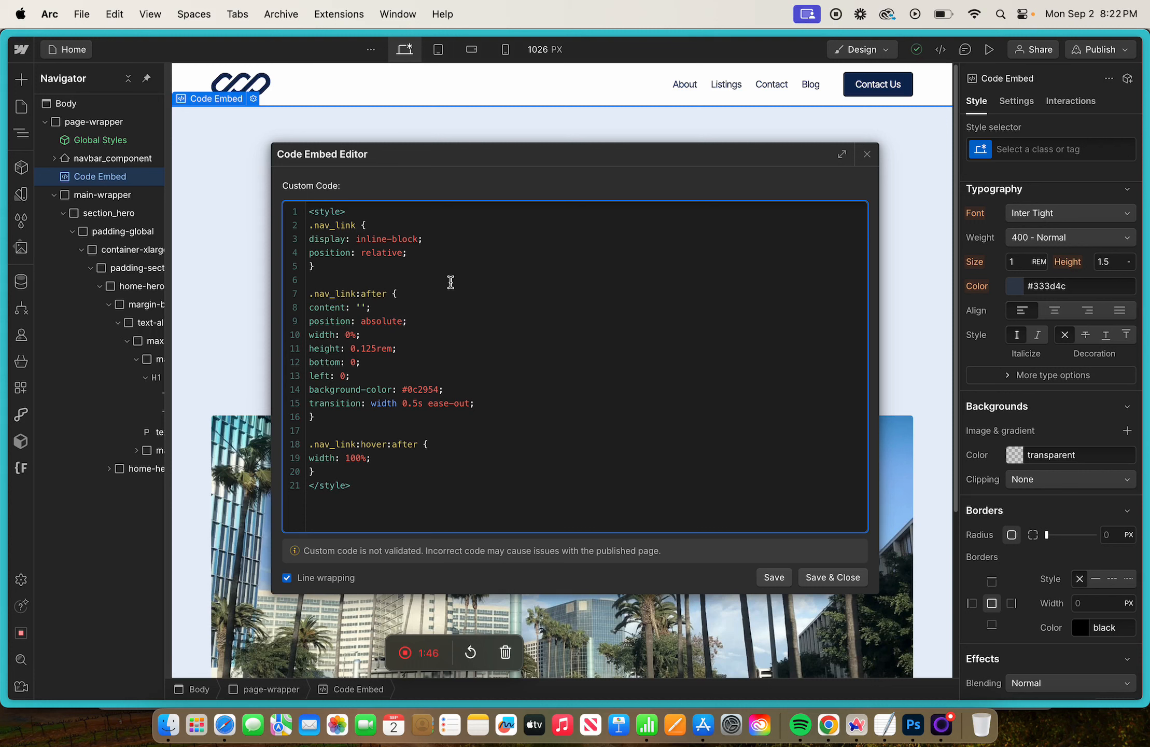
pyautogui.click(820, 578)
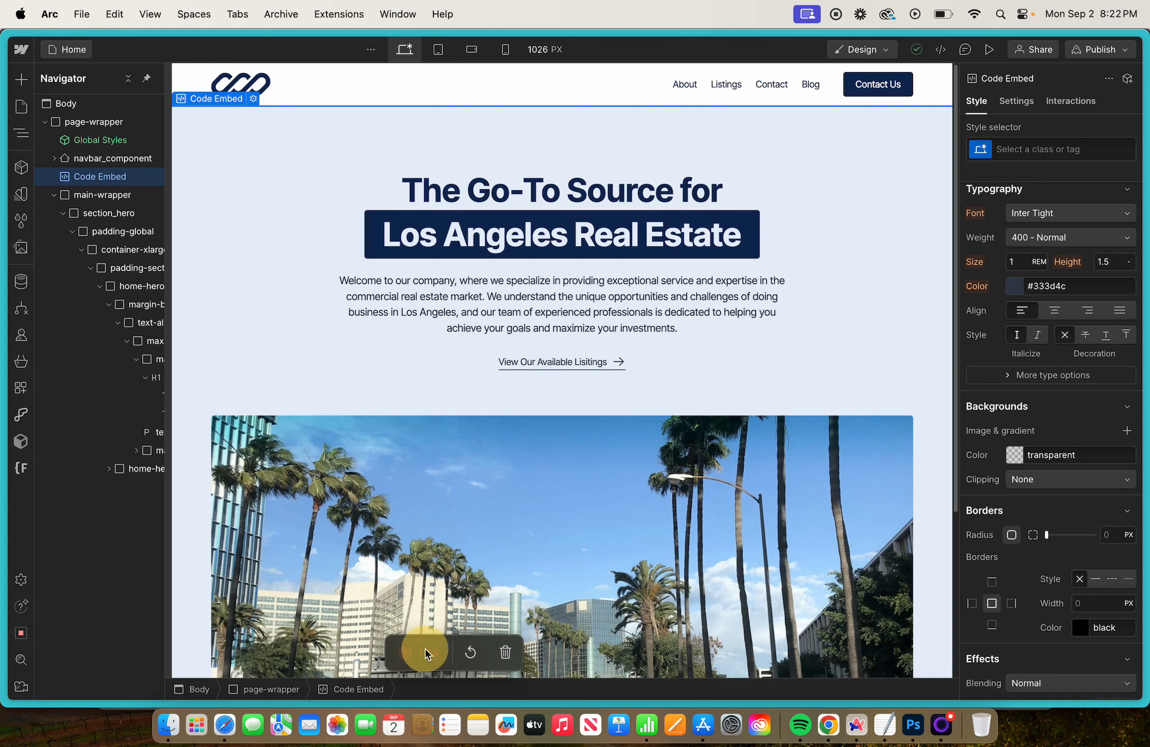
# Stop the screen recording and briefly play back its opening in the Screen Studio editor
pyautogui.press('super+shift+2')
pyautogui.click(418, 450)
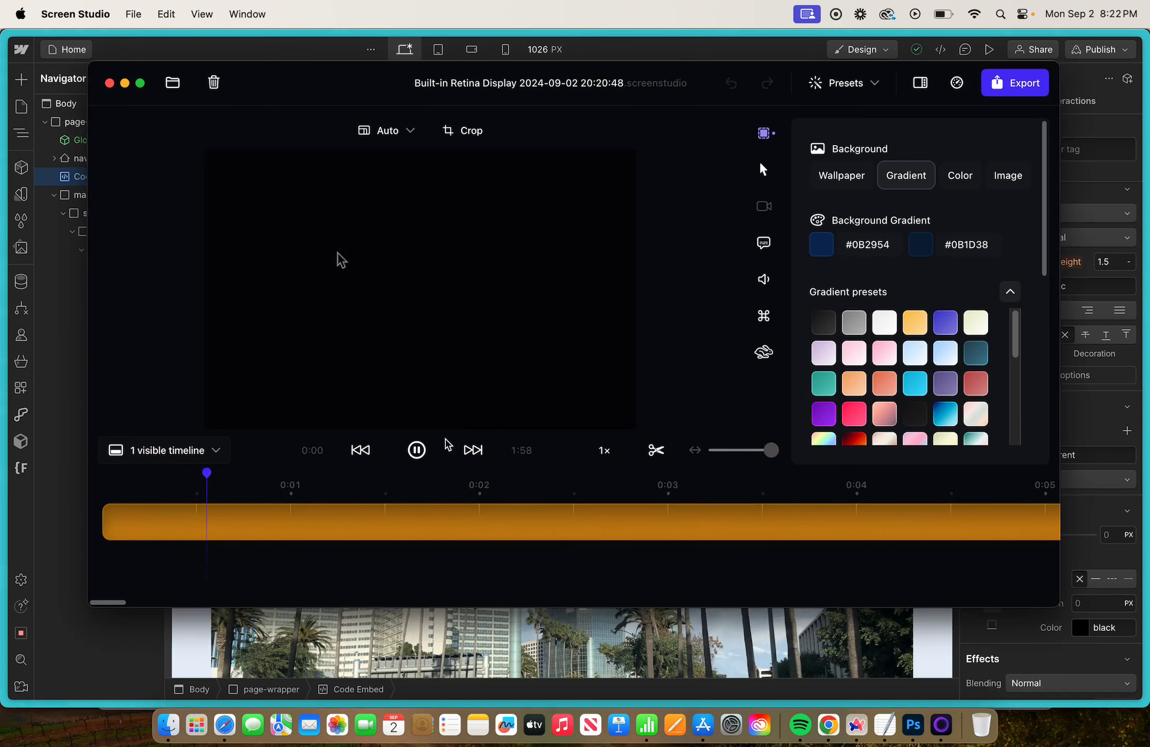
pyautogui.click(420, 450)
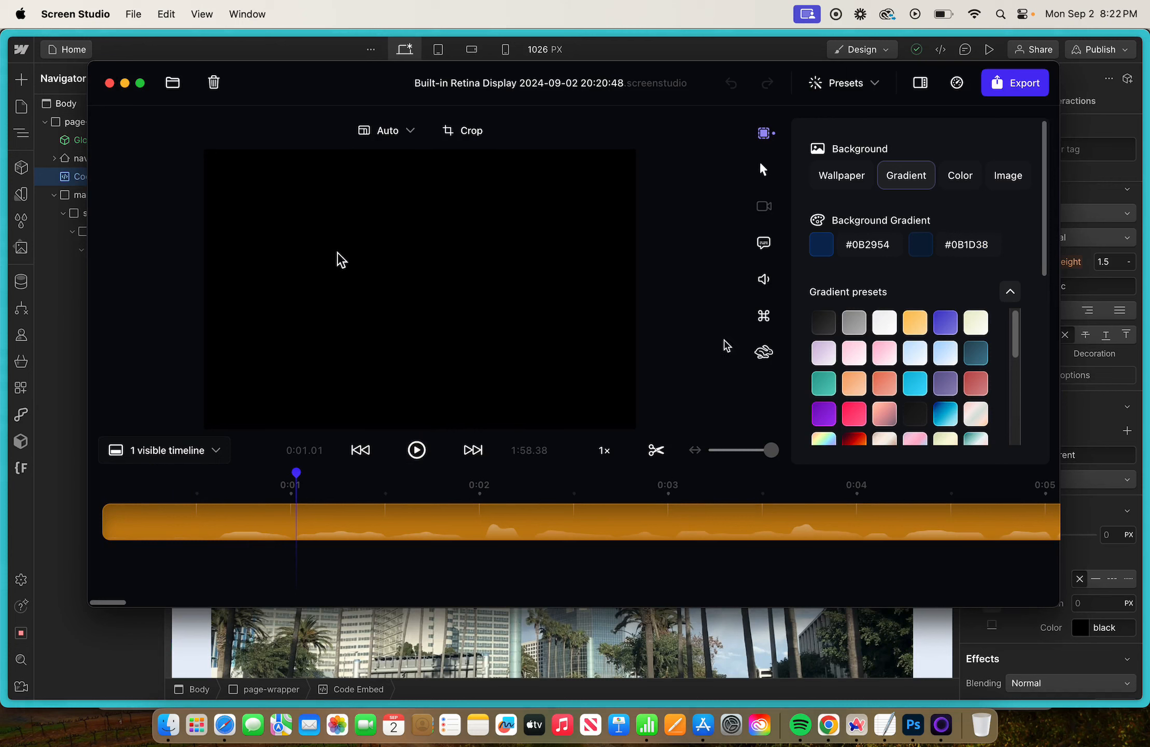
# Mute the recording's microphone audio and play the clip
pyautogui.click(762, 282)
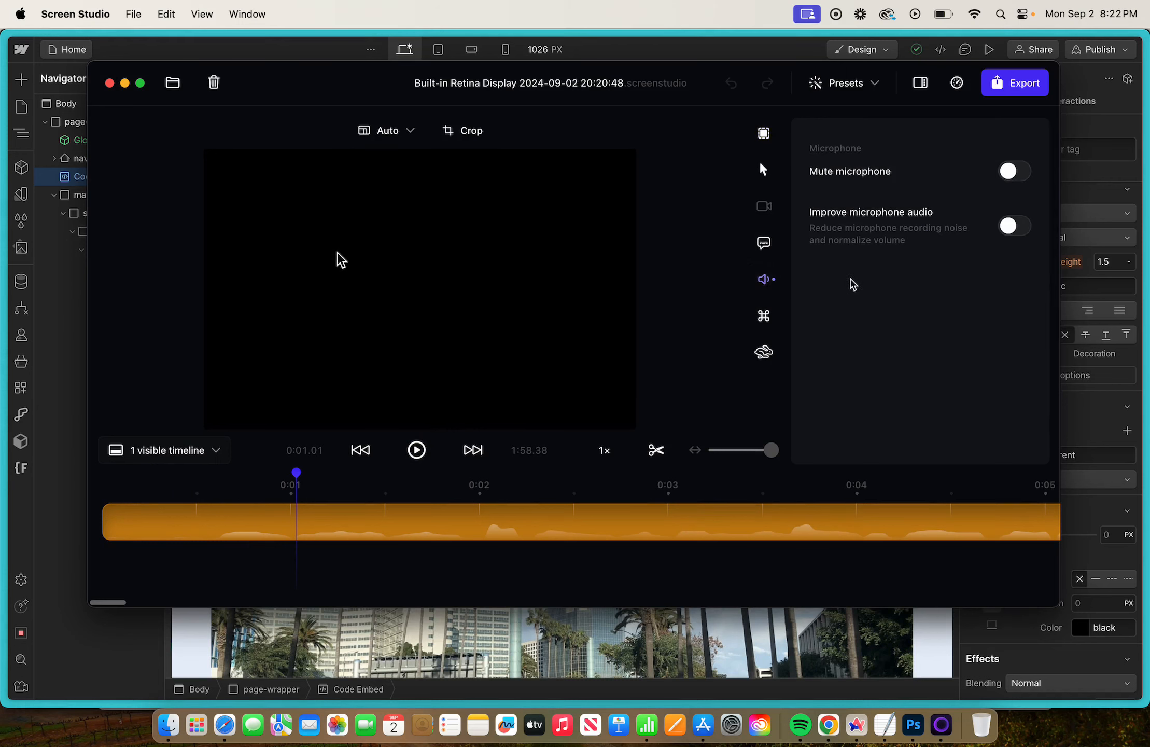
pyautogui.click(1011, 171)
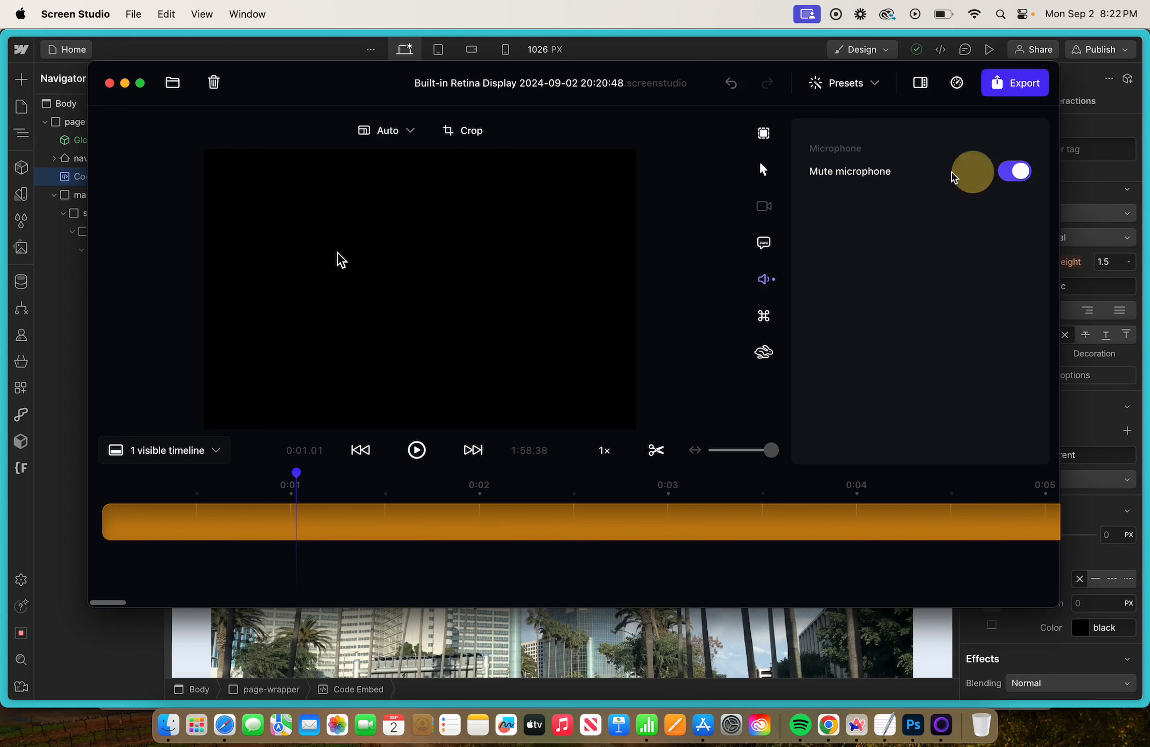
pyautogui.click(416, 450)
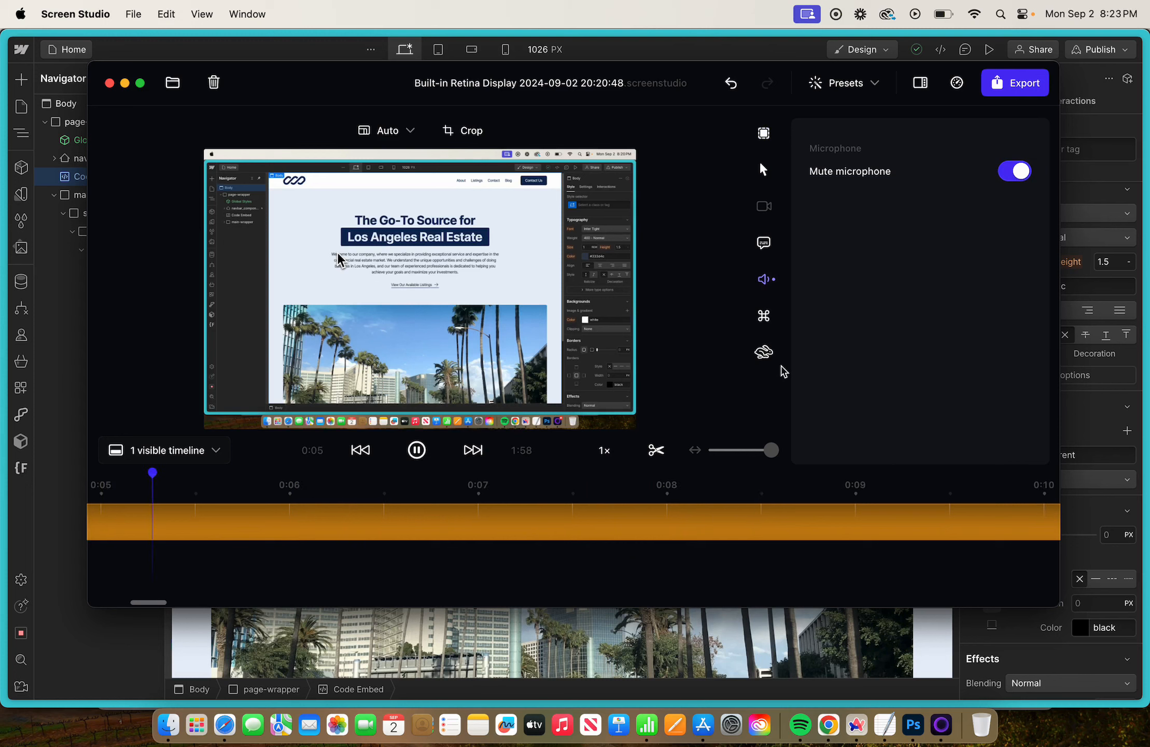
# Show more of the timeline and preview the recording around the existing zooms near 1:00 and 1:10, pausing playback
pyautogui.moveTo(771, 449); pyautogui.dragTo(716, 456)
pyautogui.click(558, 486)
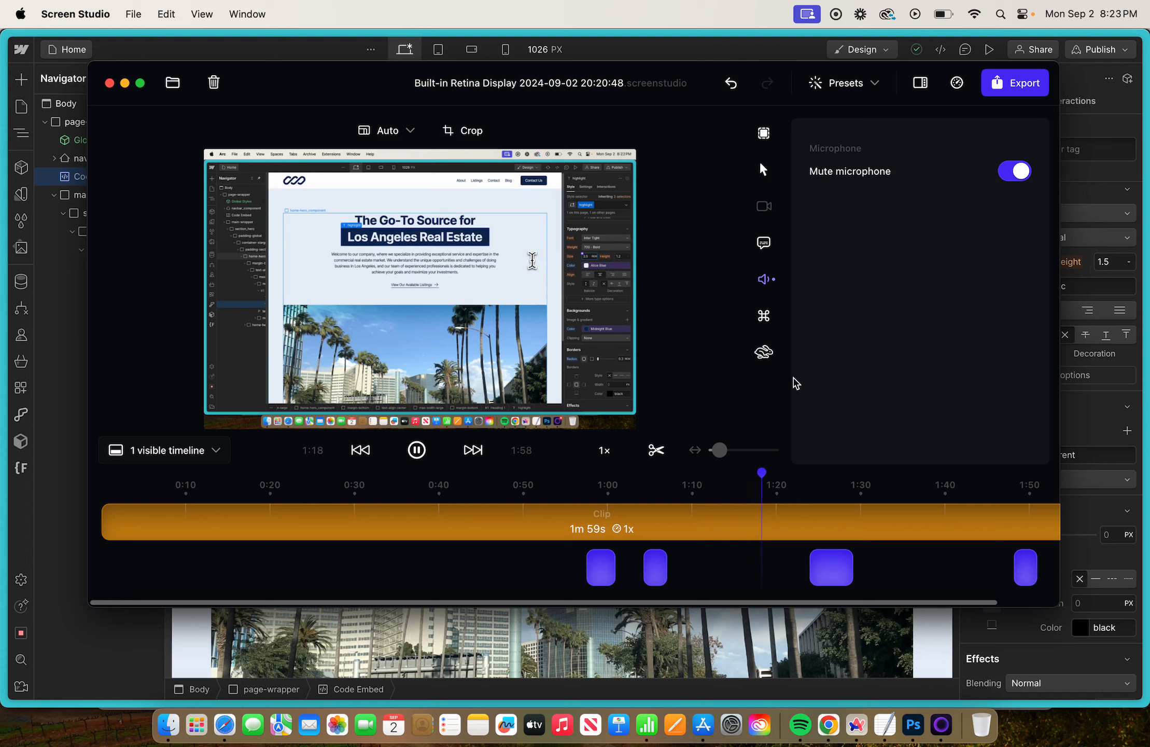
pyautogui.click(612, 562)
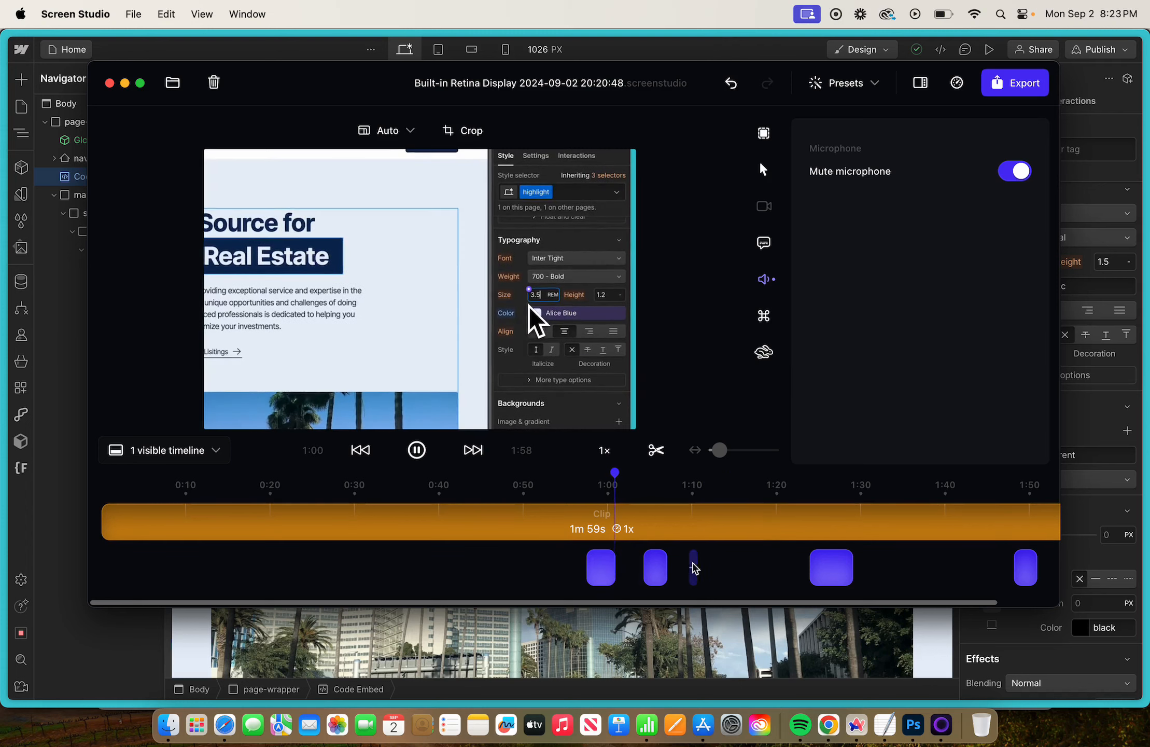
pyautogui.click(682, 485)
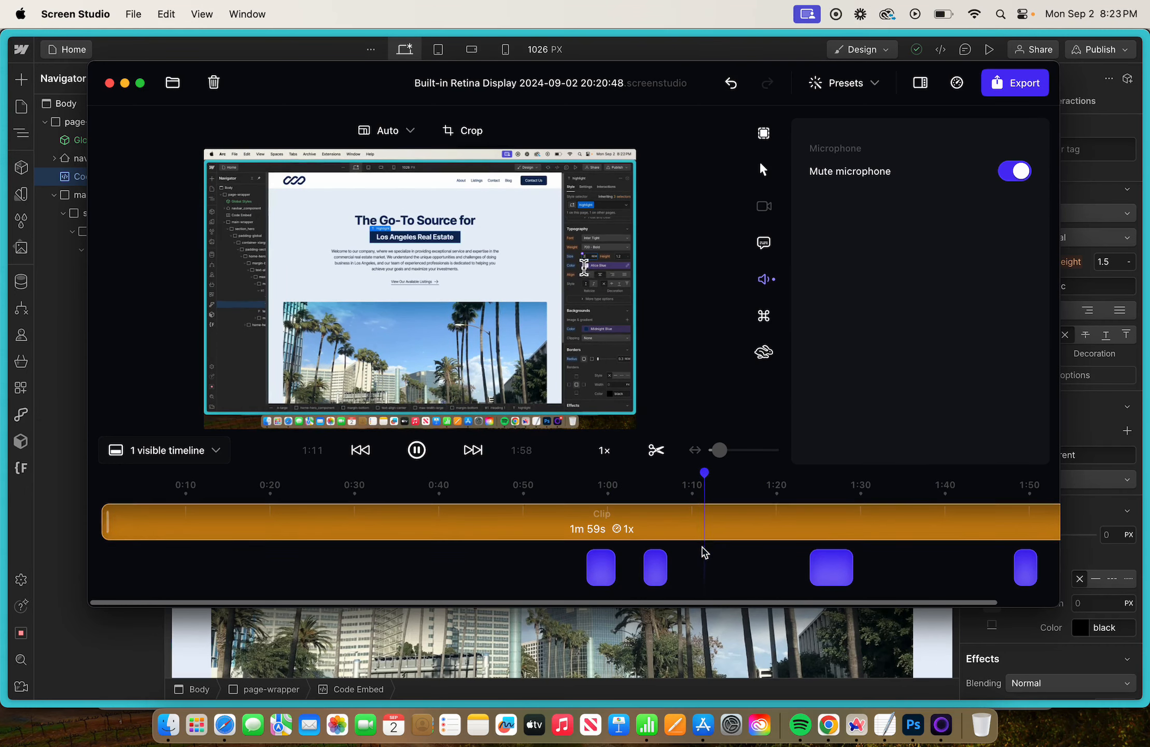
pyautogui.click(417, 450)
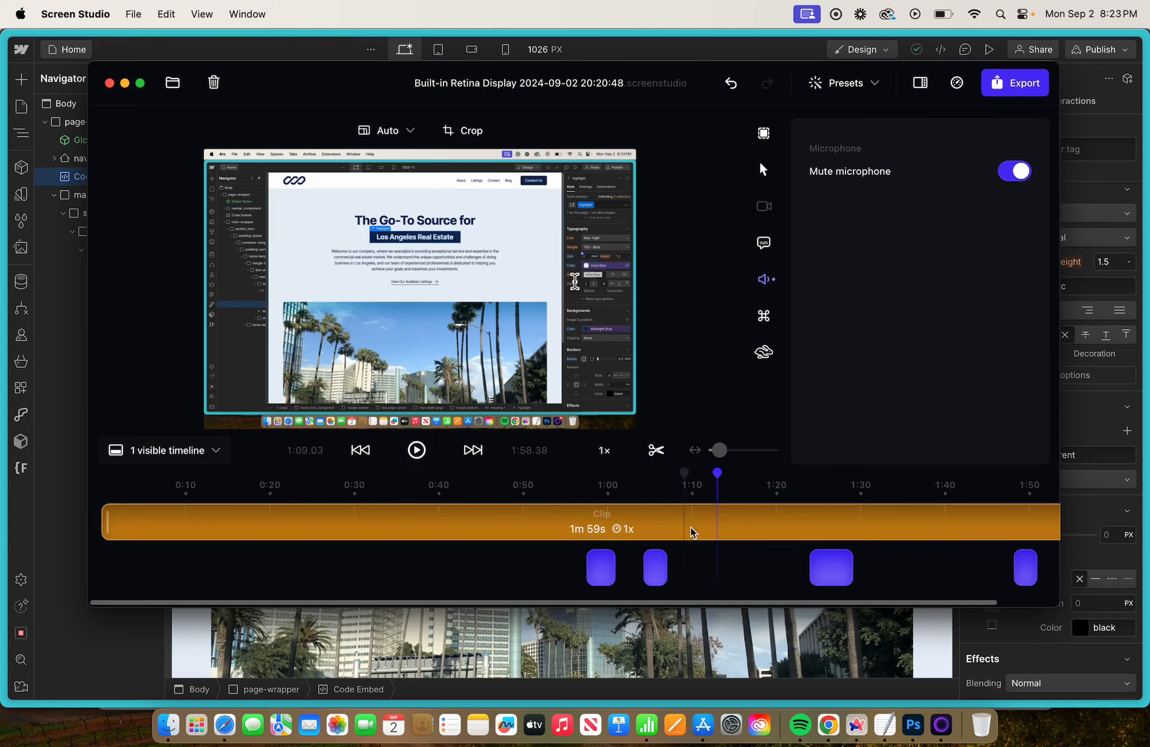
# Add a zoom at about 1:13, extend it to about 1:19, and focus it manually on the palm tree image
pyautogui.click(723, 561)
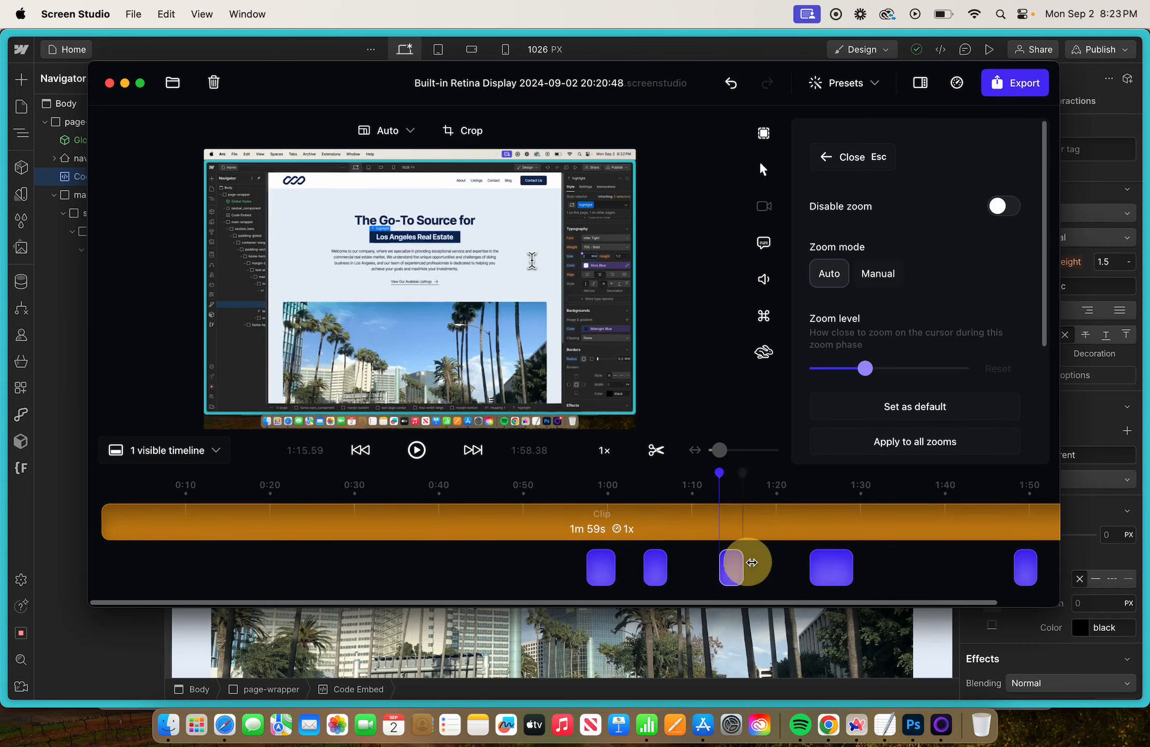
pyautogui.click(749, 564)
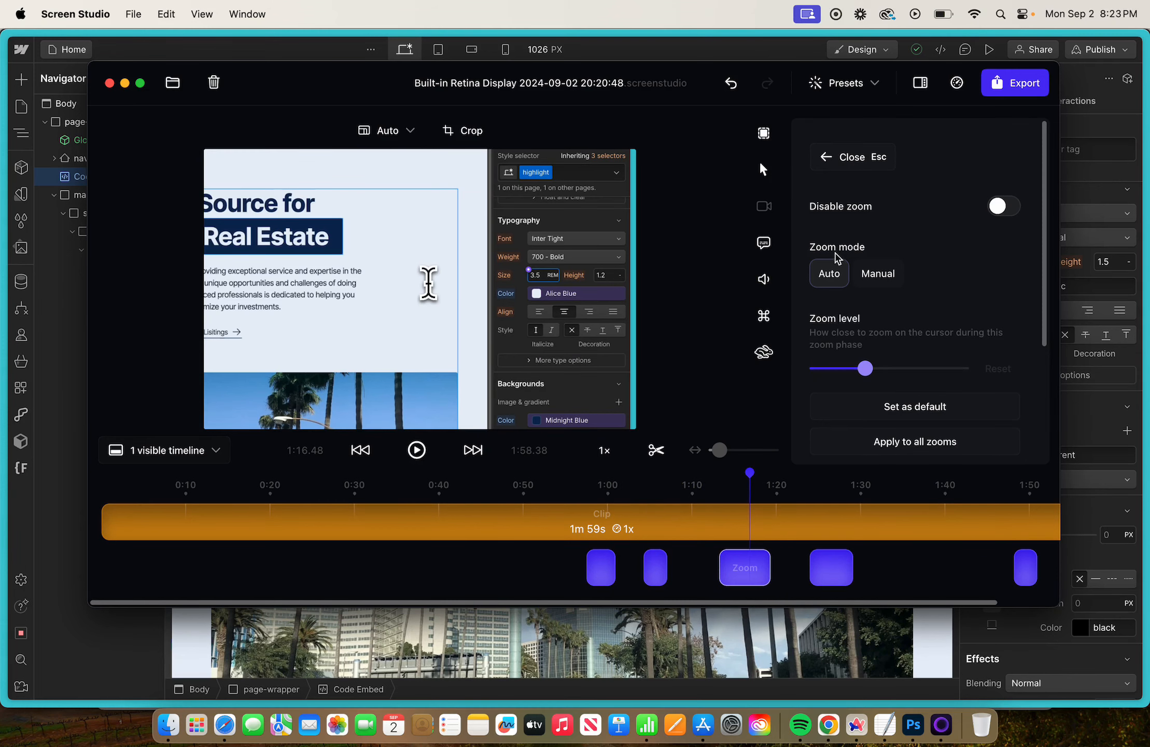
pyautogui.click(873, 278)
pyautogui.moveTo(912, 383); pyautogui.dragTo(918, 419)
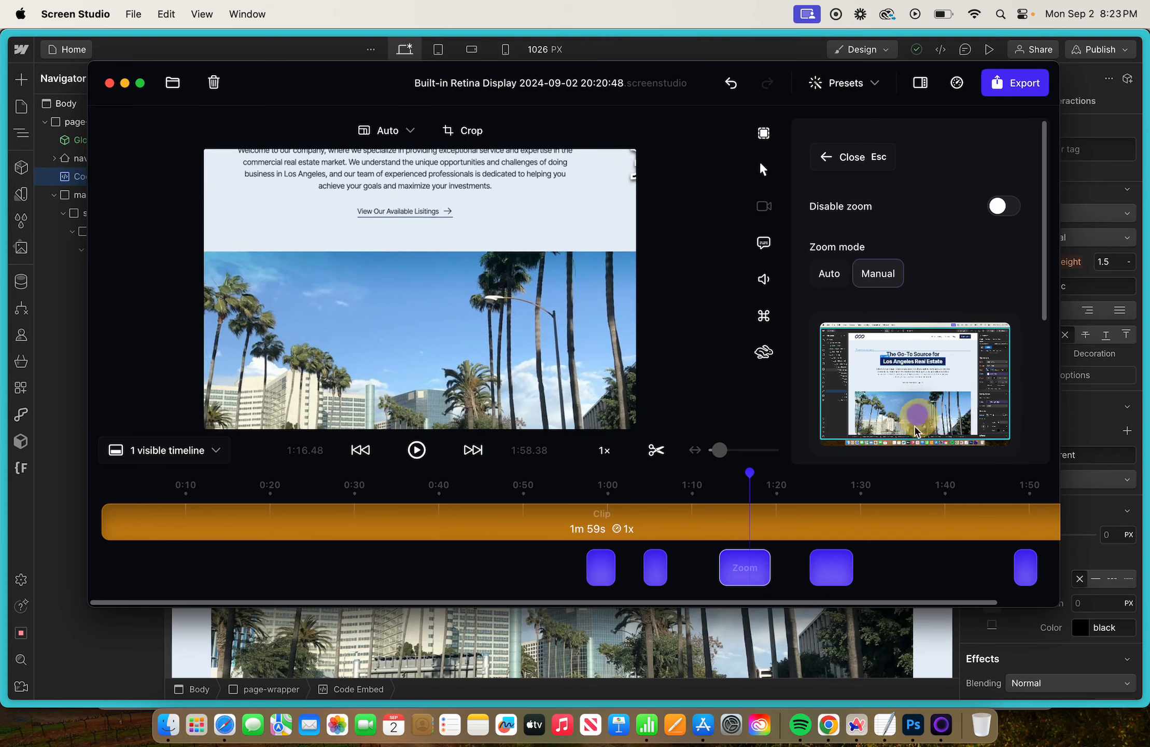
pyautogui.click(771, 569)
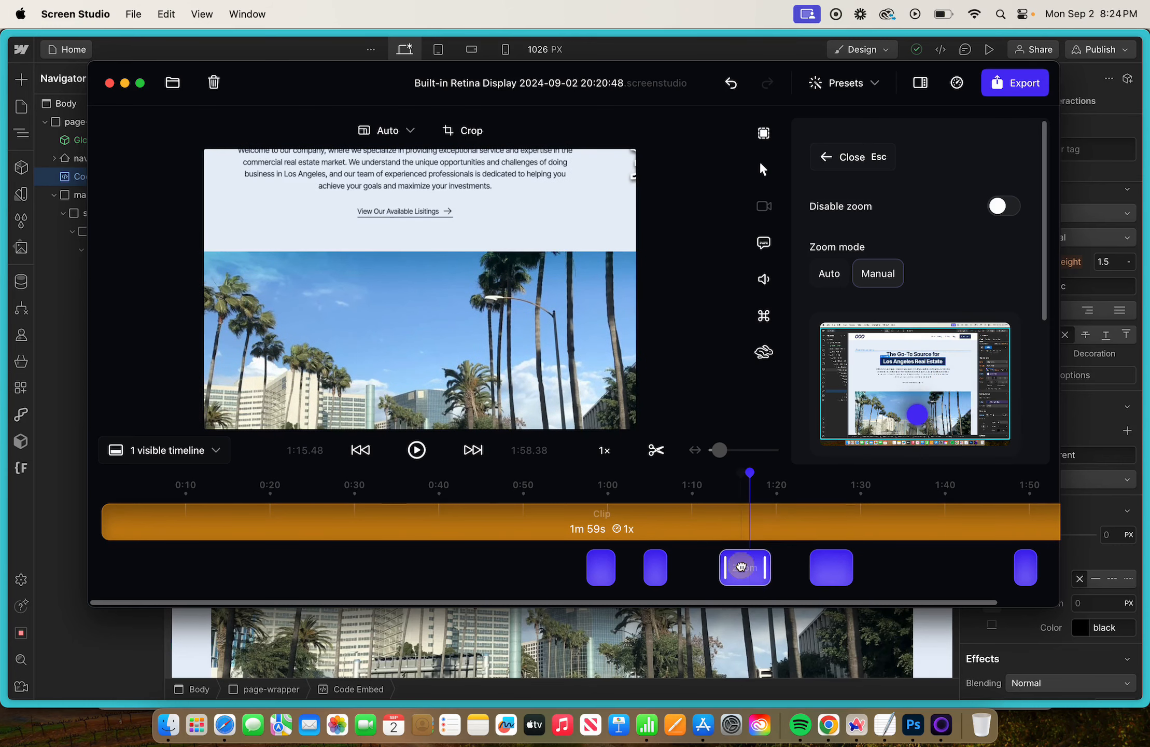
# Remove all zooms from the timeline
pyautogui.rightClick(744, 559)
pyautogui.click(771, 687)
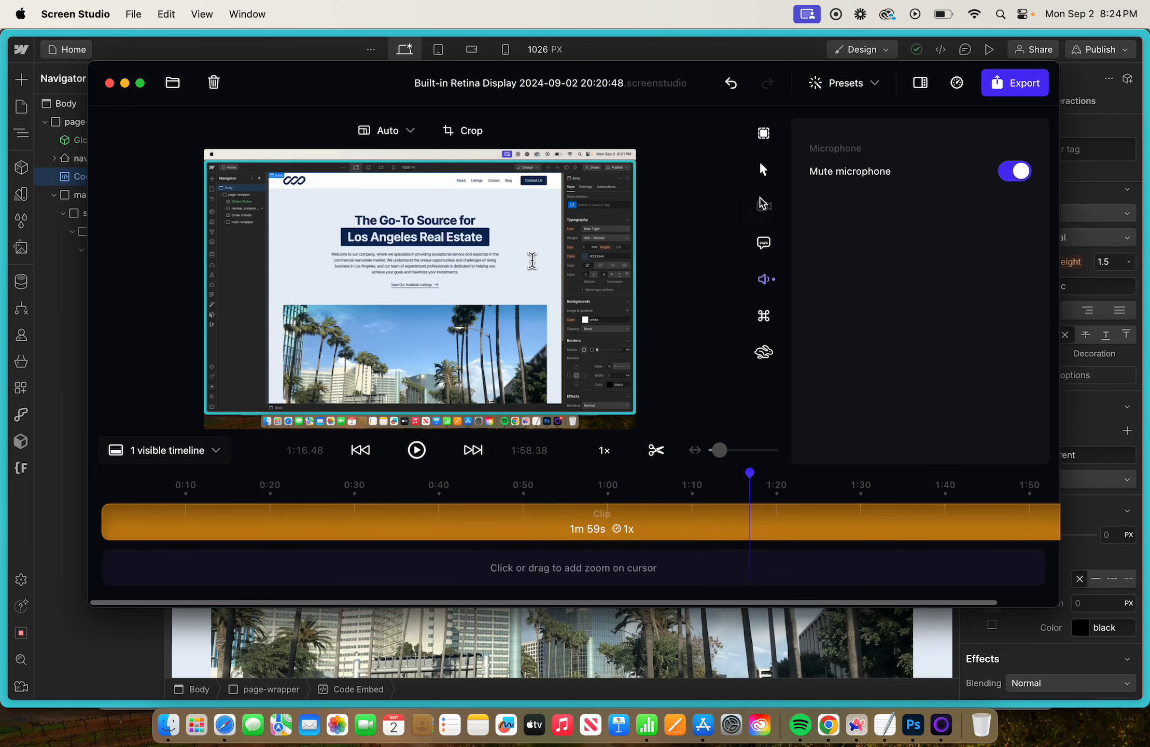
# Sample the background gradient's first color from the heading's navy block as #0B2954, and add a moderate padding around the recording
pyautogui.click(764, 134)
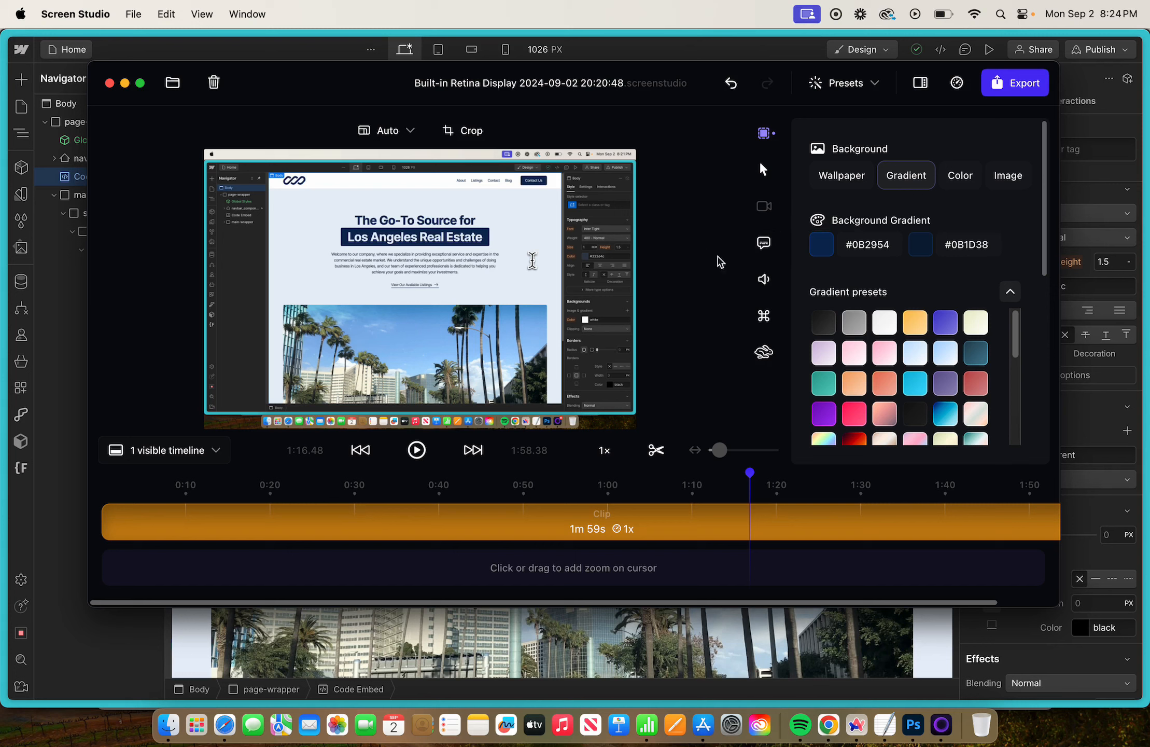
pyautogui.click(821, 253)
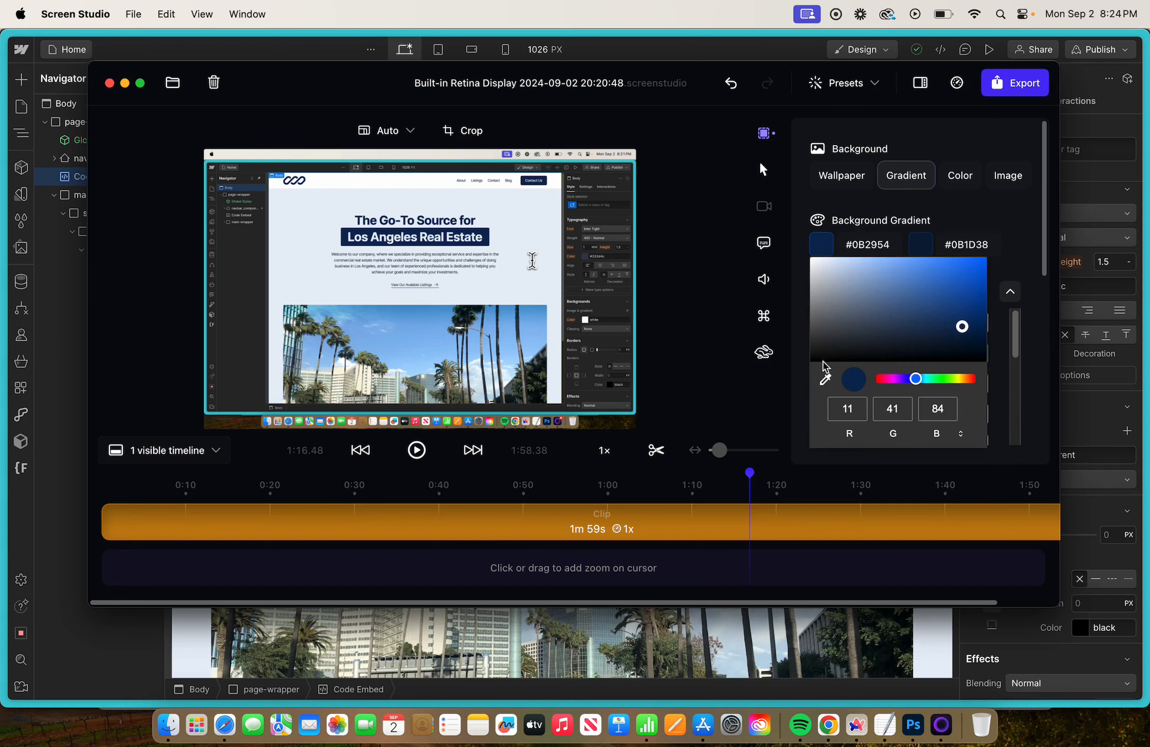
pyautogui.click(825, 379)
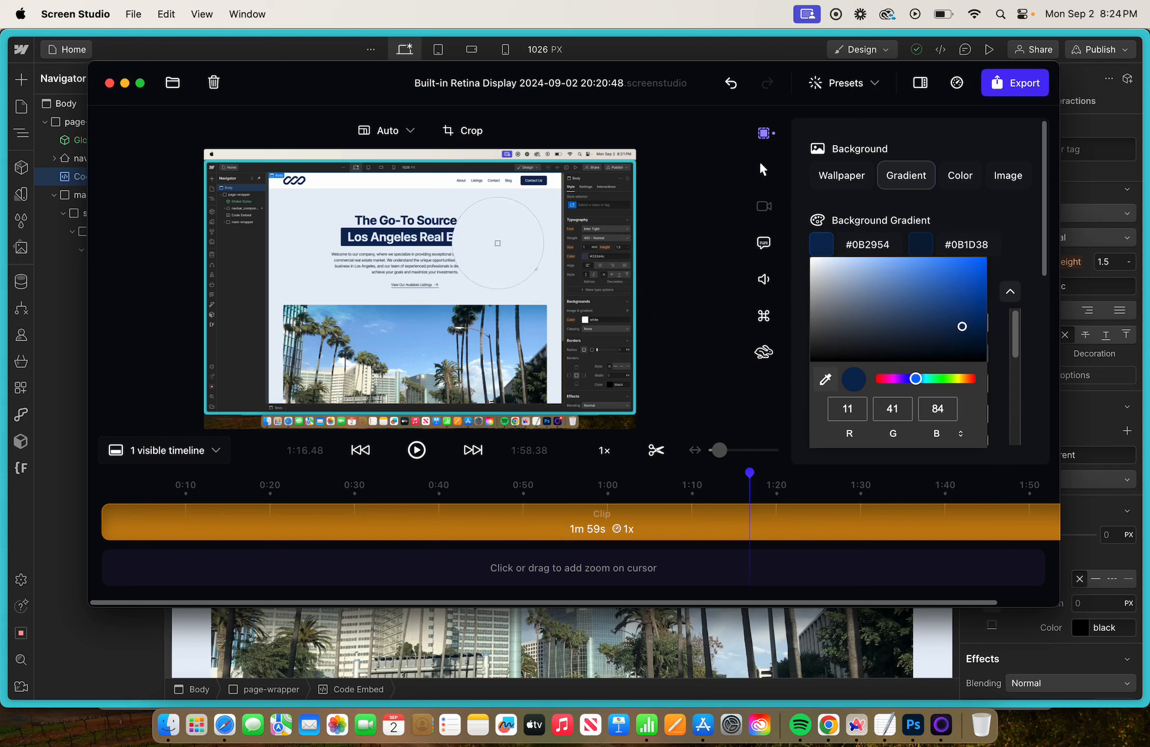
pyautogui.click(485, 238)
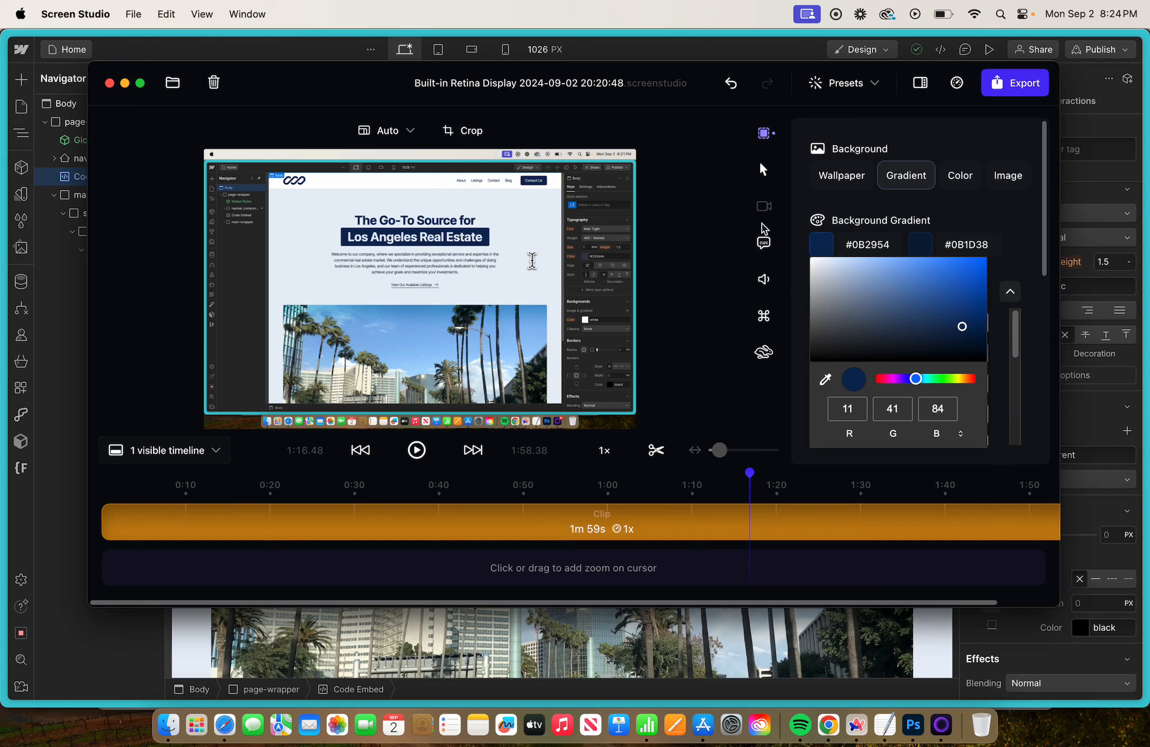
pyautogui.click(814, 225)
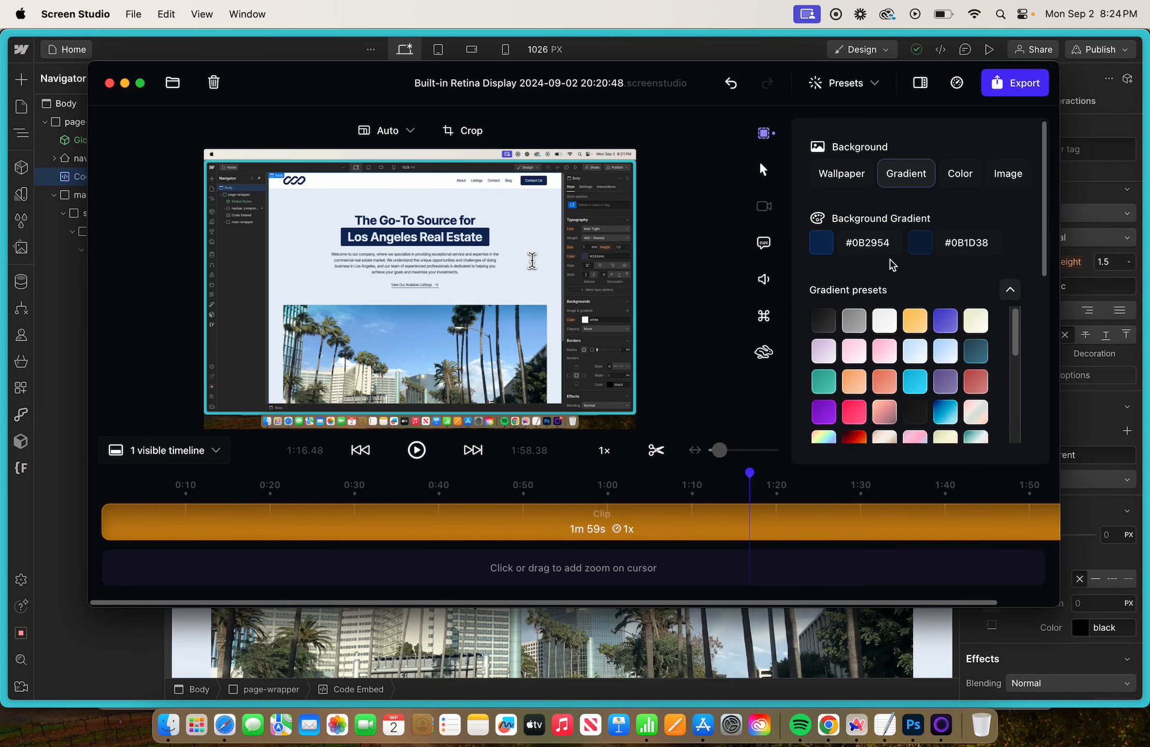
pyautogui.scroll(-5, 869, 348)
pyautogui.moveTo(817, 418); pyautogui.dragTo(838, 418)
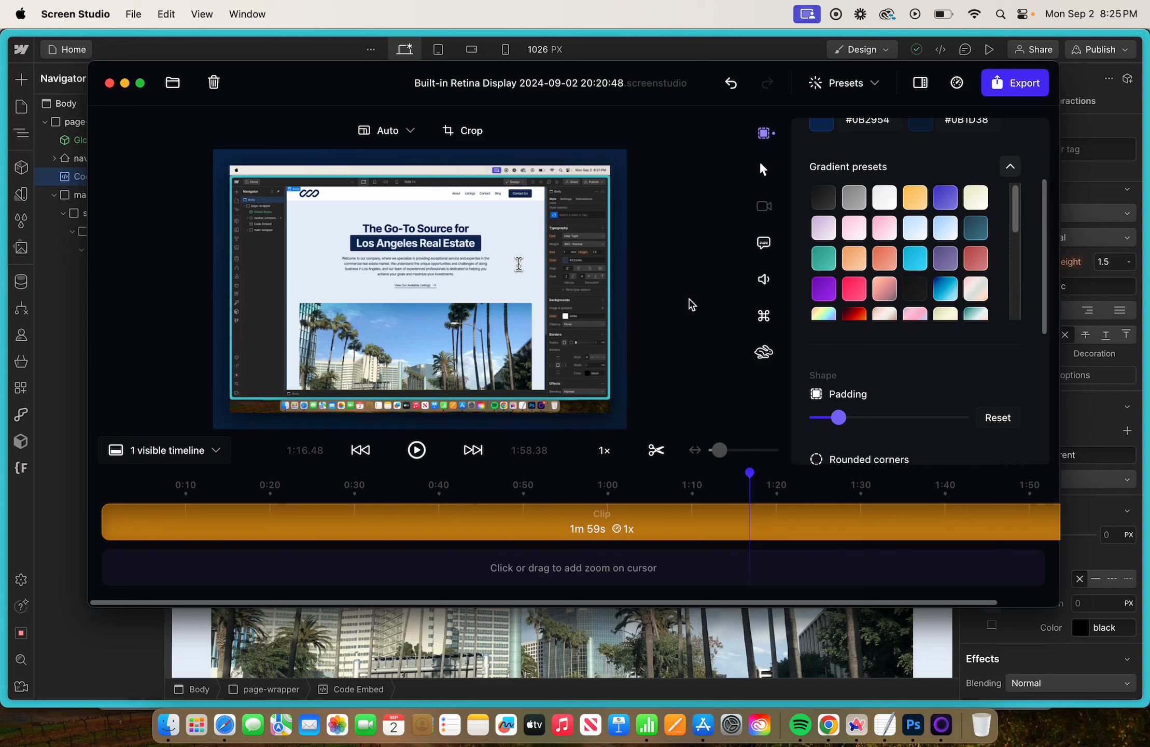
# Try hiding the cursor and using the circle cursor style, and restore the visible arrow cursor
pyautogui.click(775, 175)
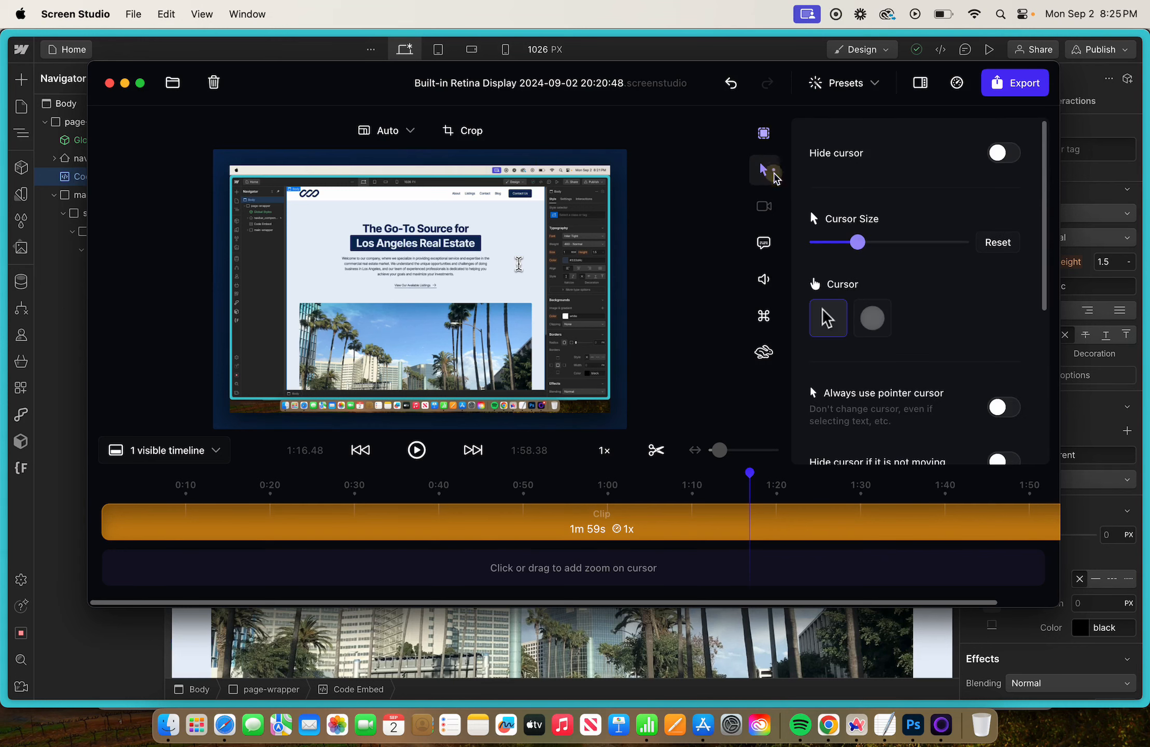
pyautogui.click(1002, 156)
pyautogui.click(1002, 155)
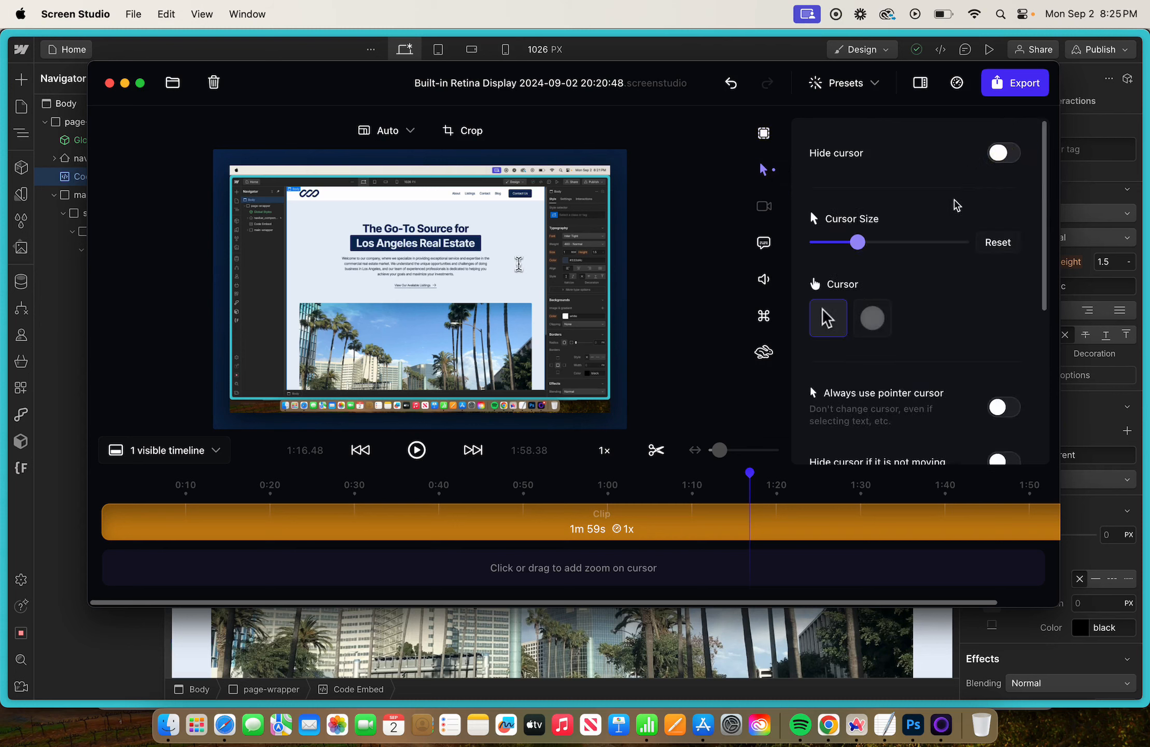
pyautogui.click(873, 317)
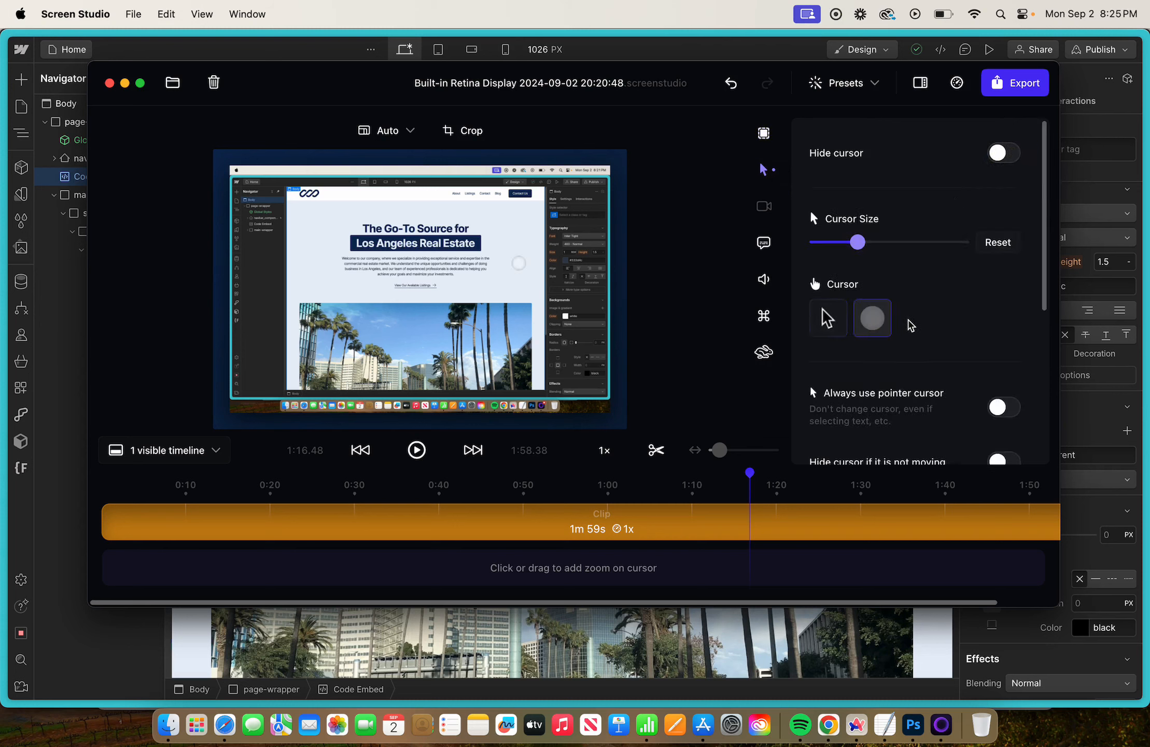
pyautogui.moveTo(858, 243)
pyautogui.mouseDown()
pyautogui.moveTo(889, 246)
pyautogui.moveTo(858, 244)
pyautogui.mouseUp()
pyautogui.click(825, 317)
pyautogui.click(828, 319)
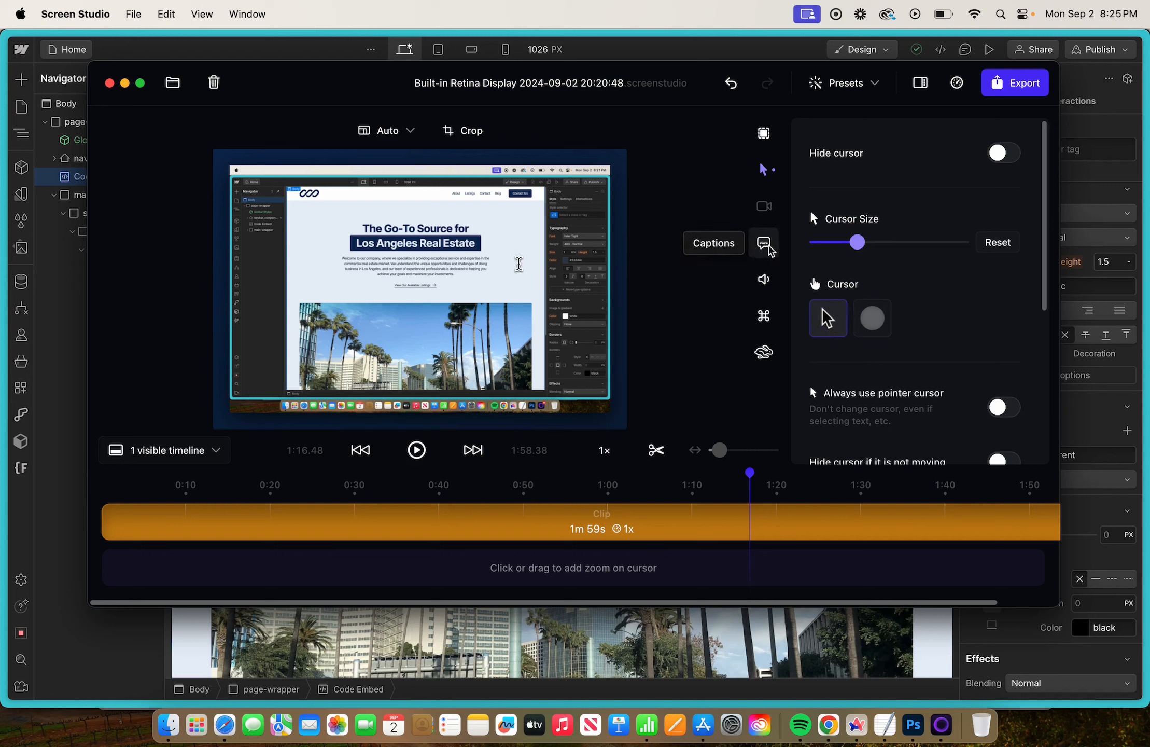
# Generate a caption transcript for the recording with the Small AI model and Auto language
pyautogui.click(766, 244)
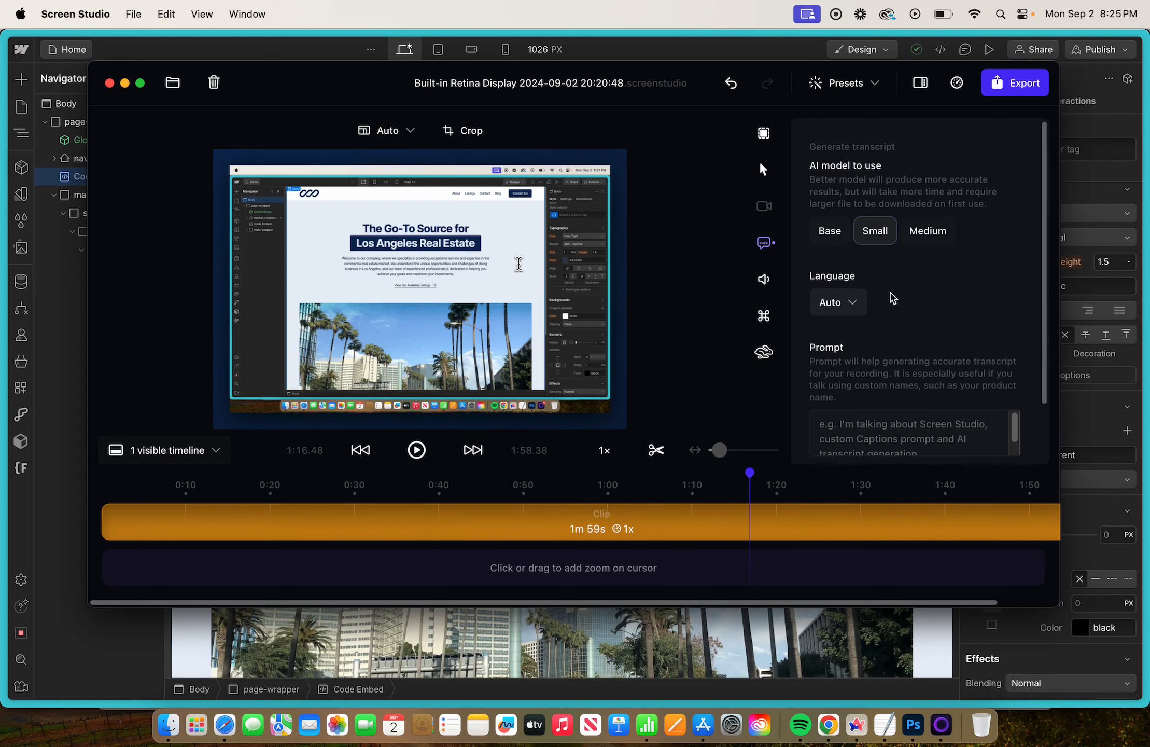
pyautogui.scroll(-3, 892, 298)
pyautogui.click(901, 428)
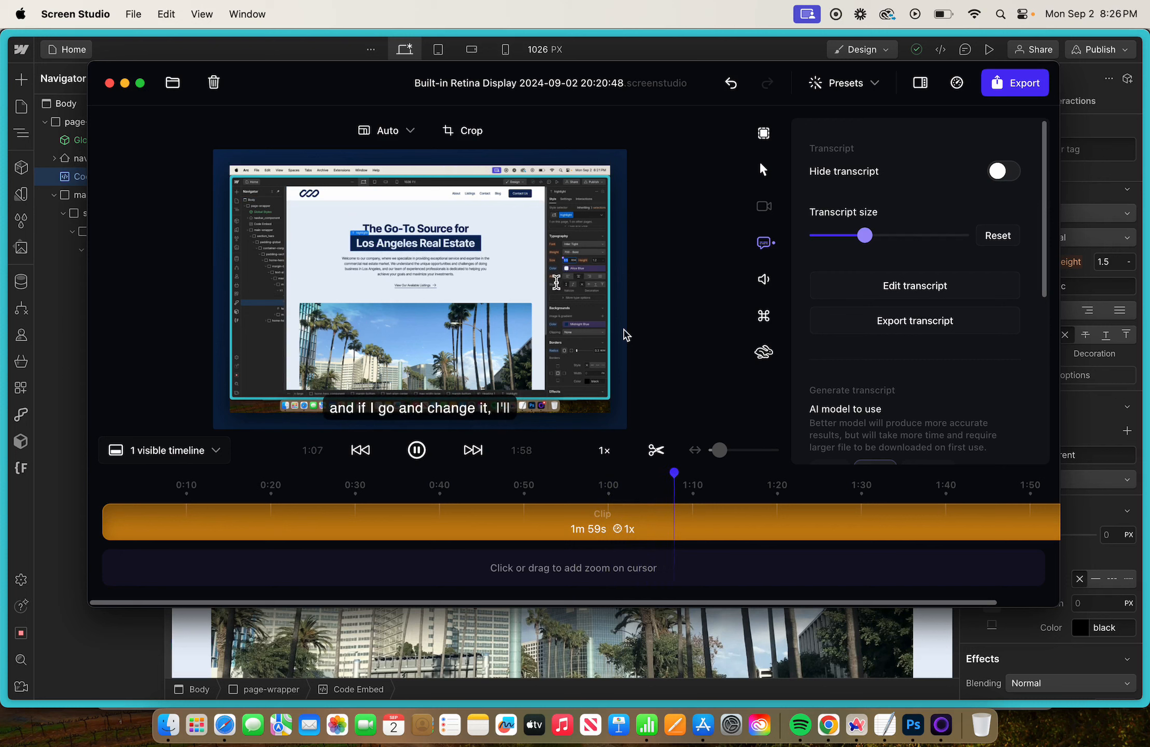
# Change the video's aspect ratio to Vertical 9:16 and play back part of the recording in the preview
pyautogui.click(417, 450)
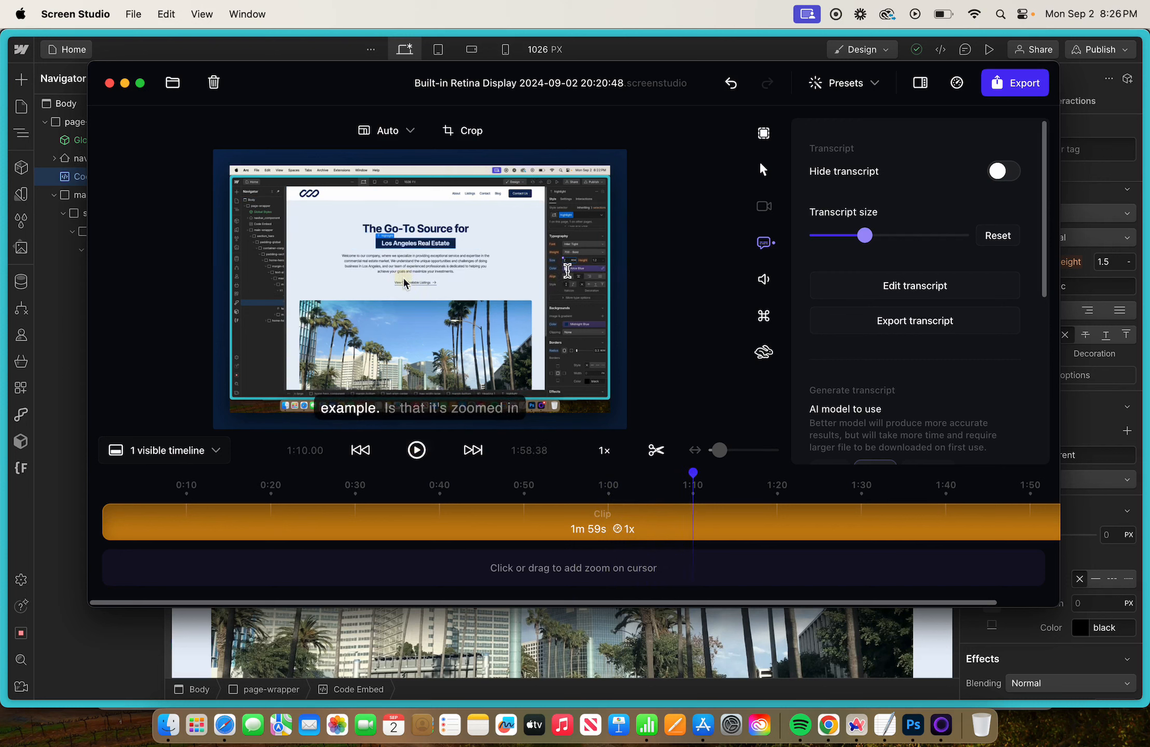
pyautogui.click(382, 136)
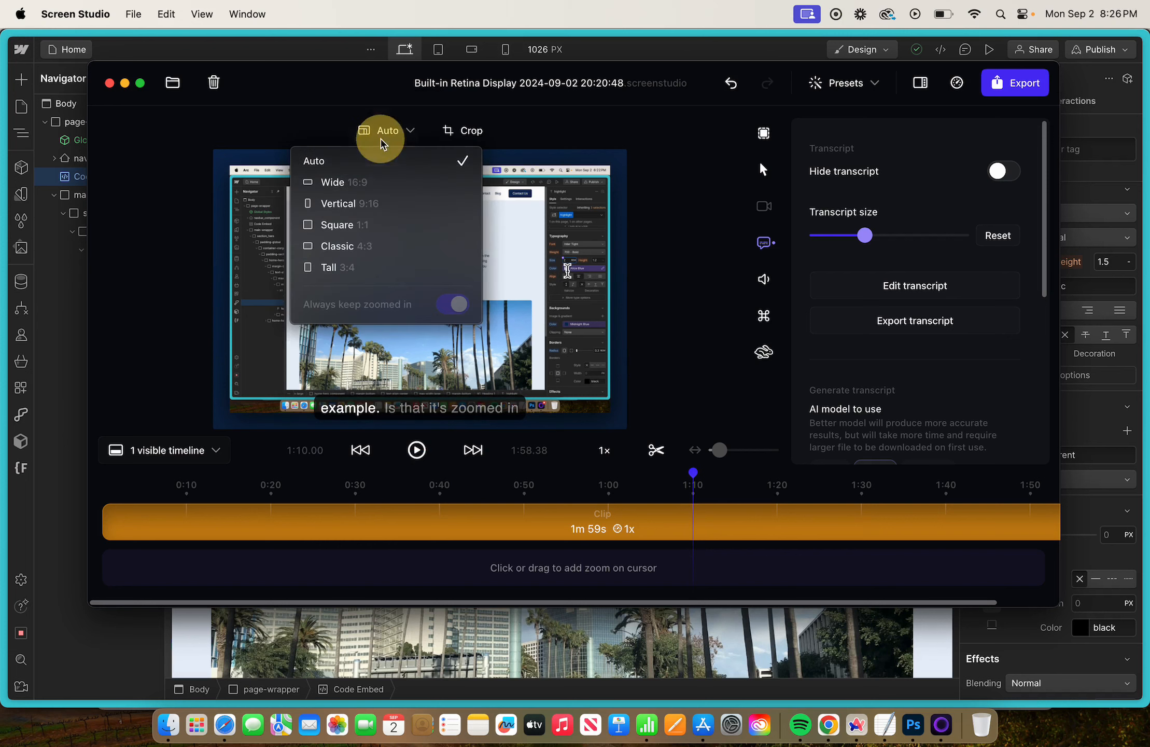
pyautogui.click(358, 204)
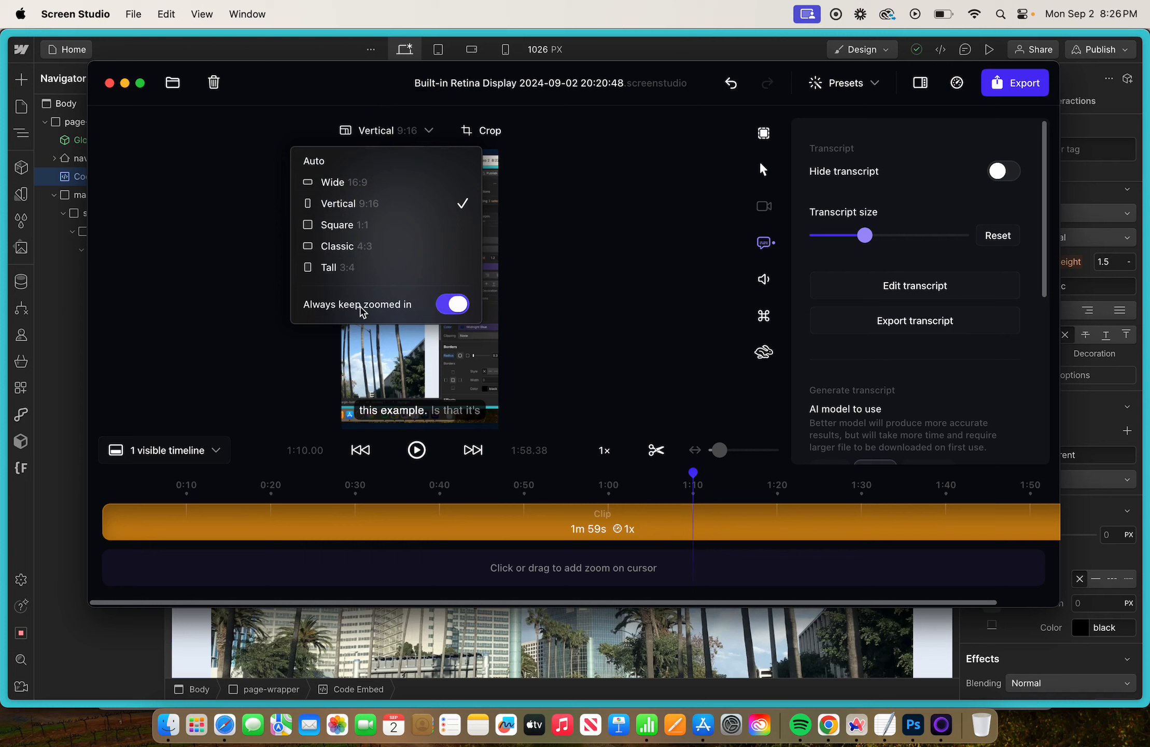
pyautogui.click(543, 306)
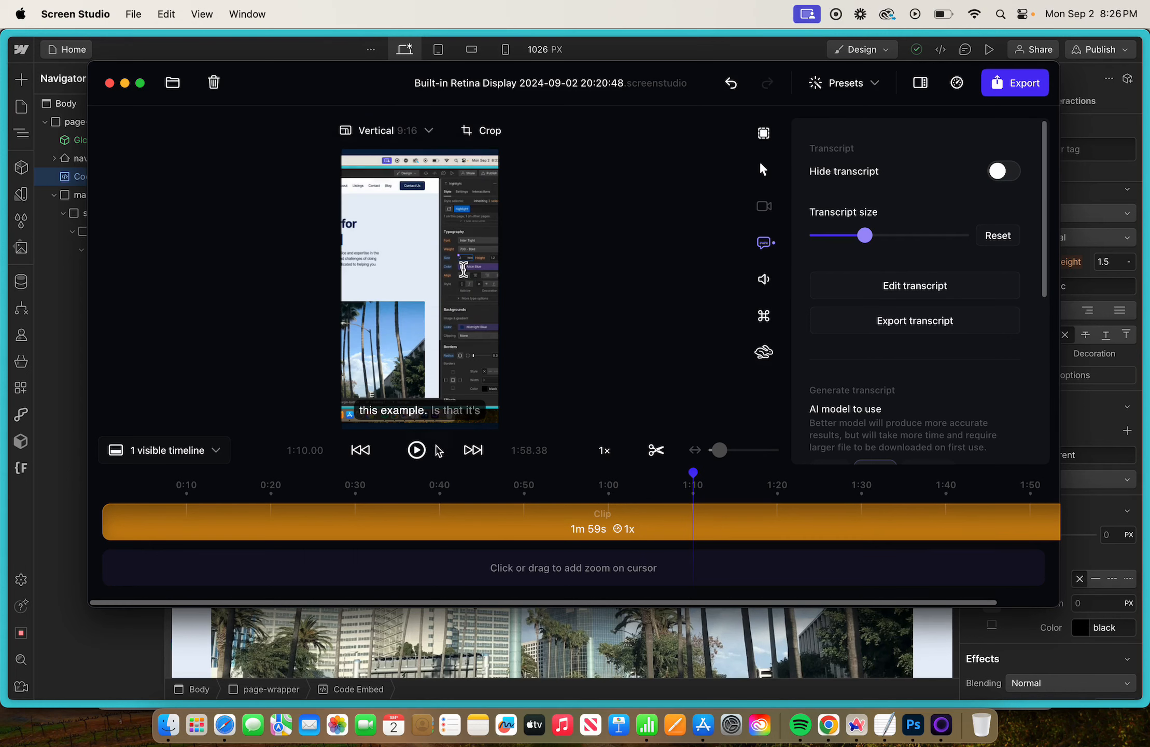
pyautogui.click(417, 451)
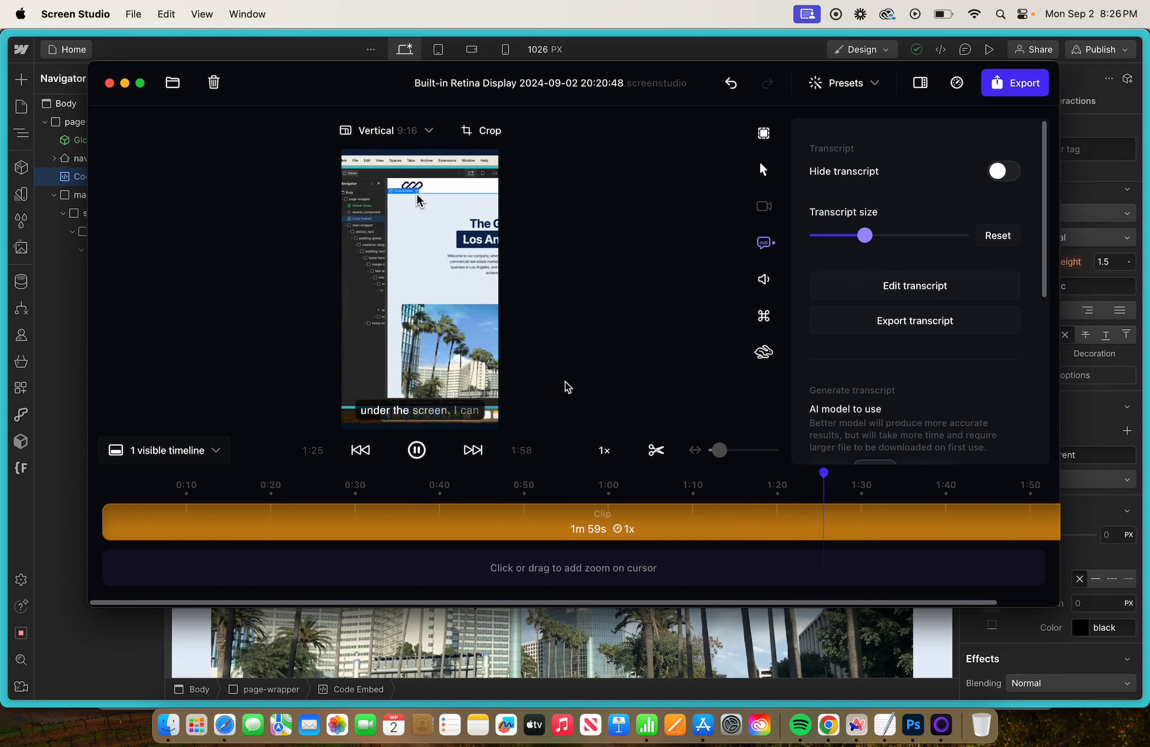
pyautogui.click(417, 450)
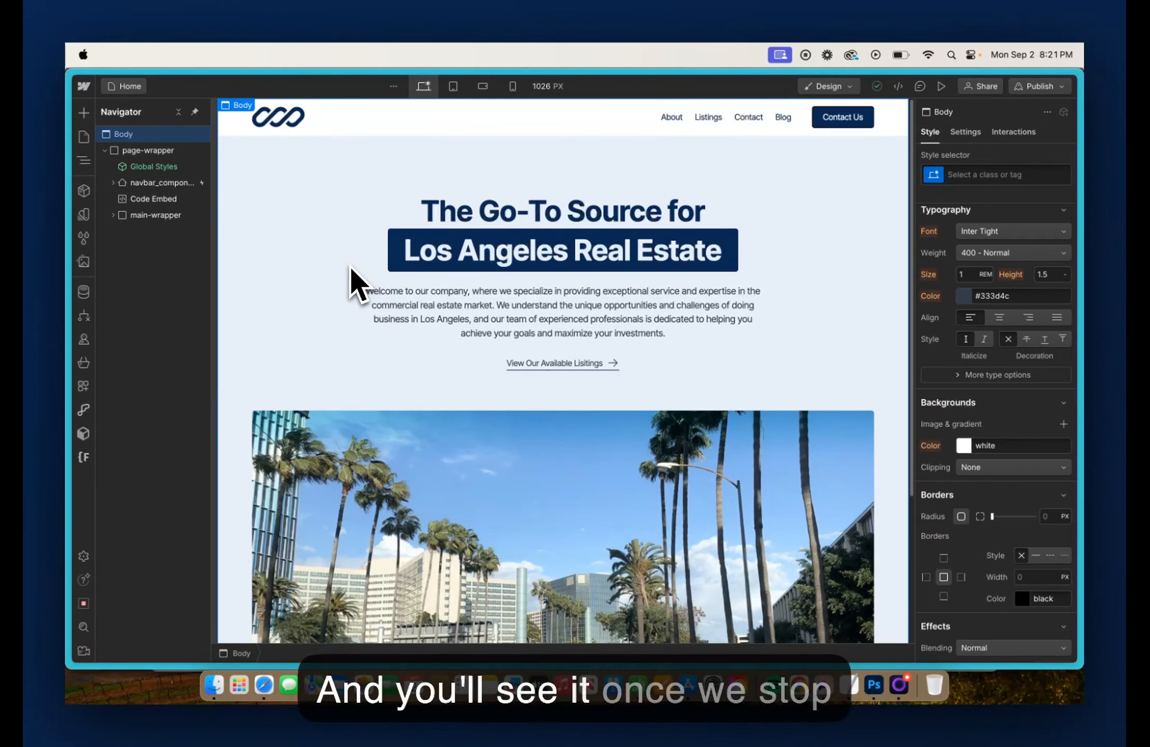
pyautogui.click(390, 262)
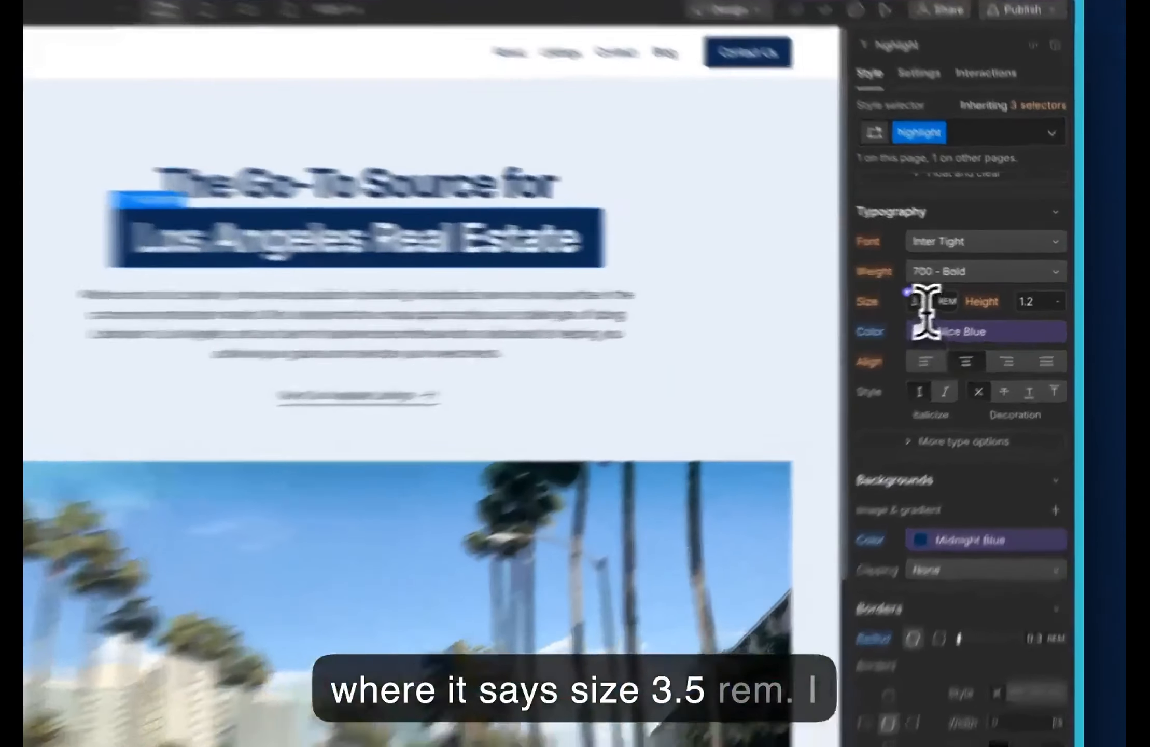
pyautogui.click(965, 295)
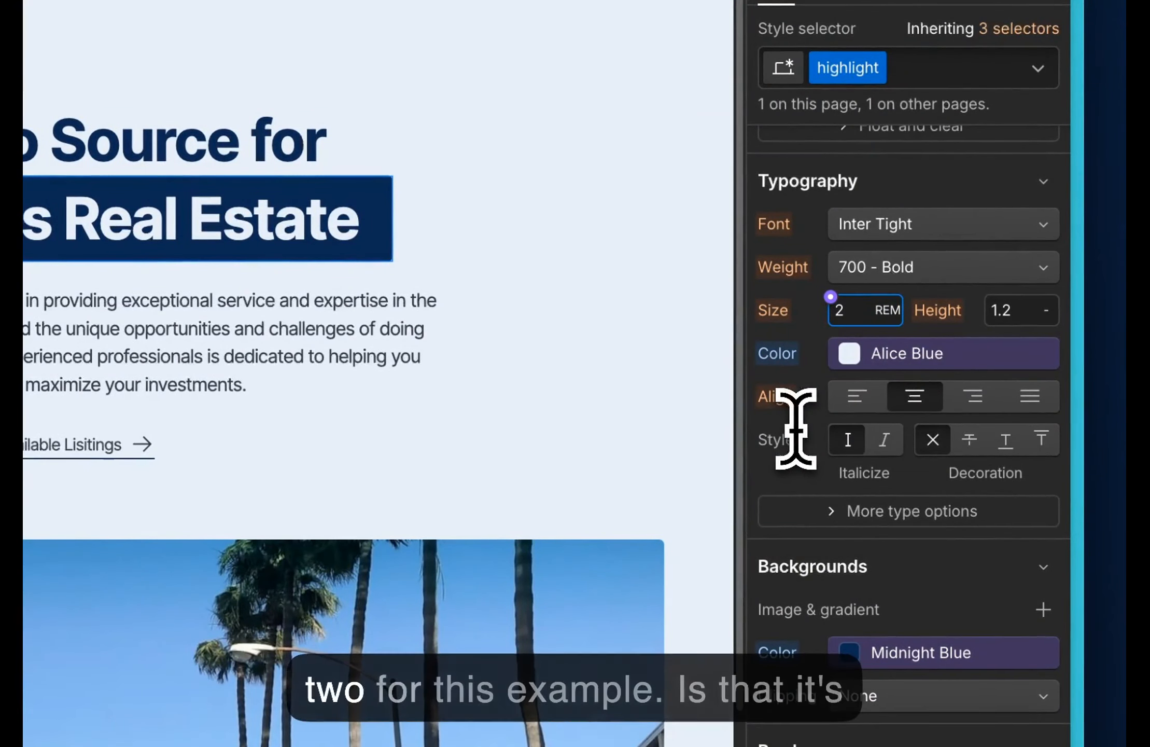
pyautogui.write('2')
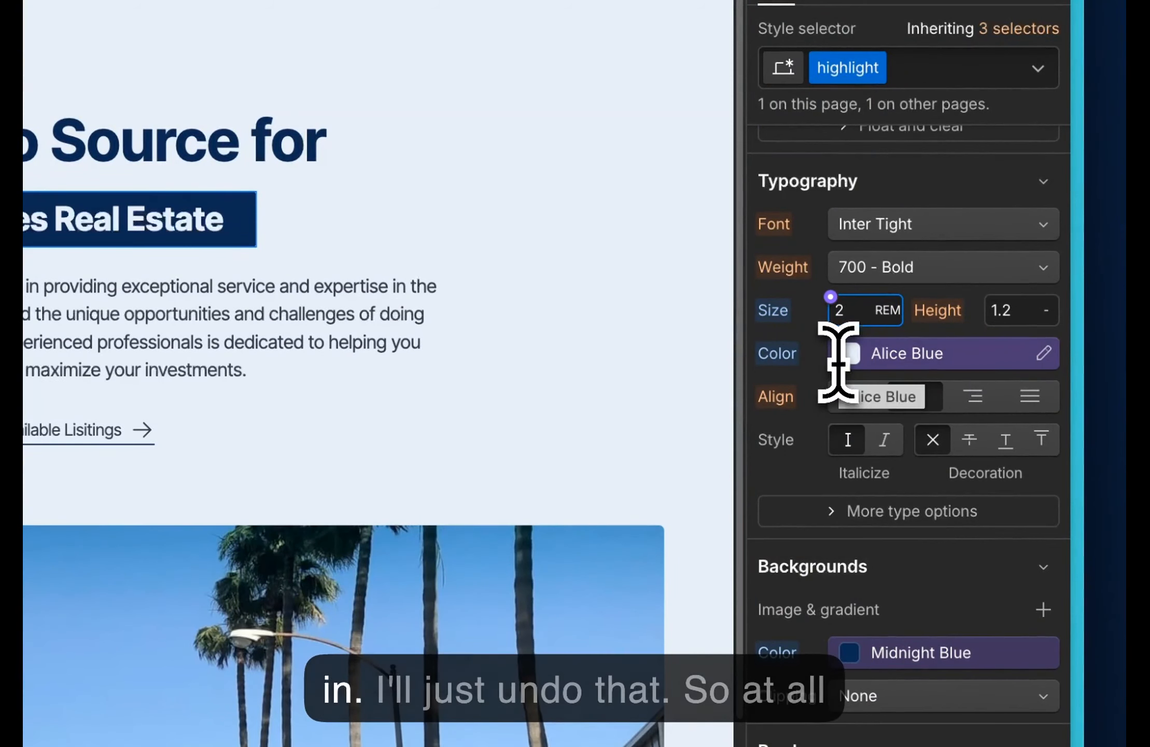
pyautogui.hotkey('ctrl', 'z')
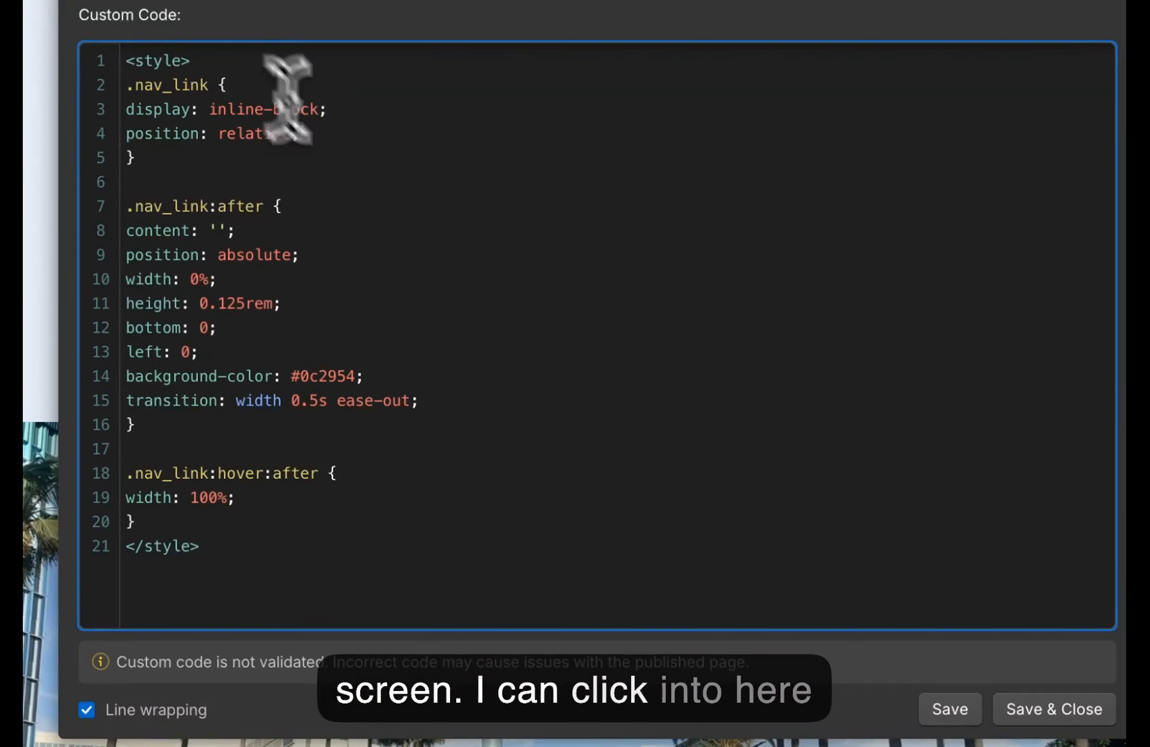
pyautogui.click(377, 179)
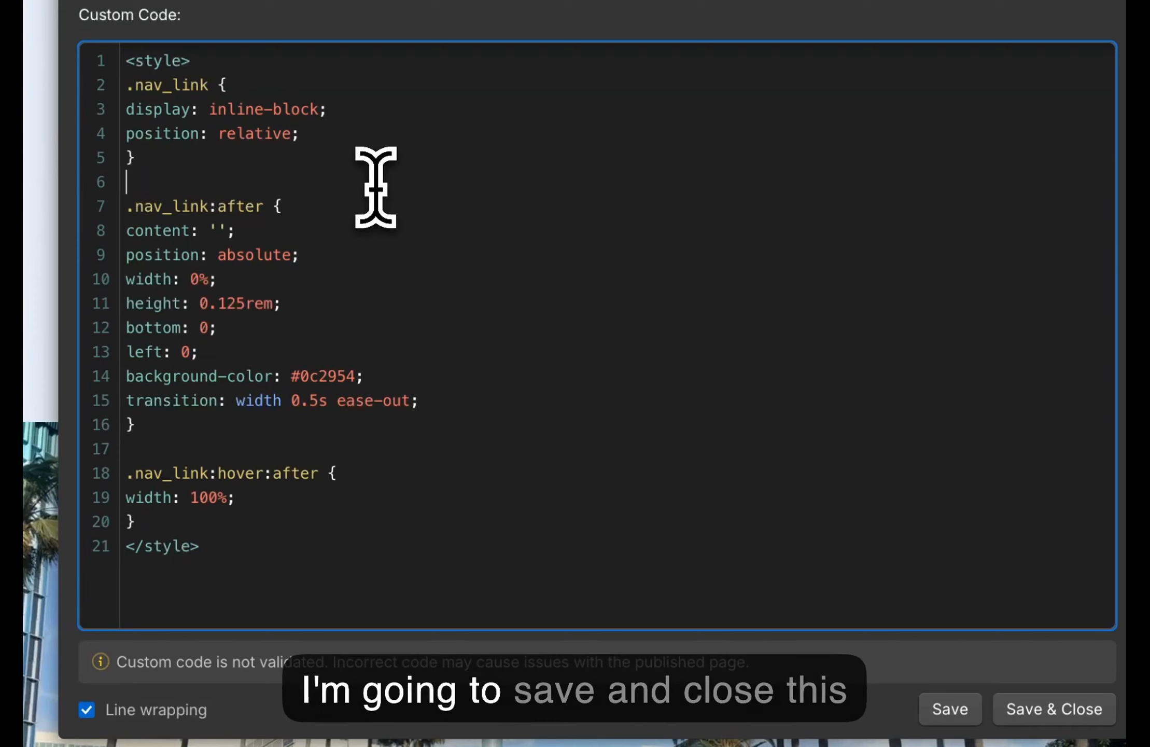
pyautogui.click(1024, 710)
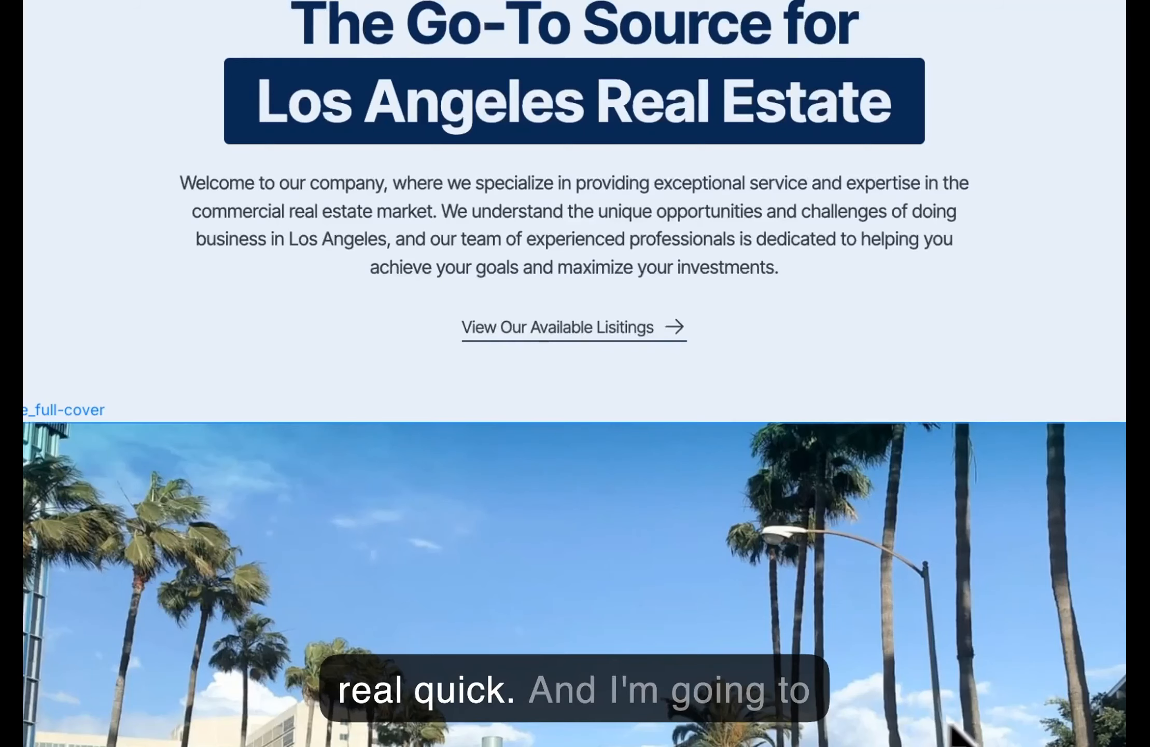